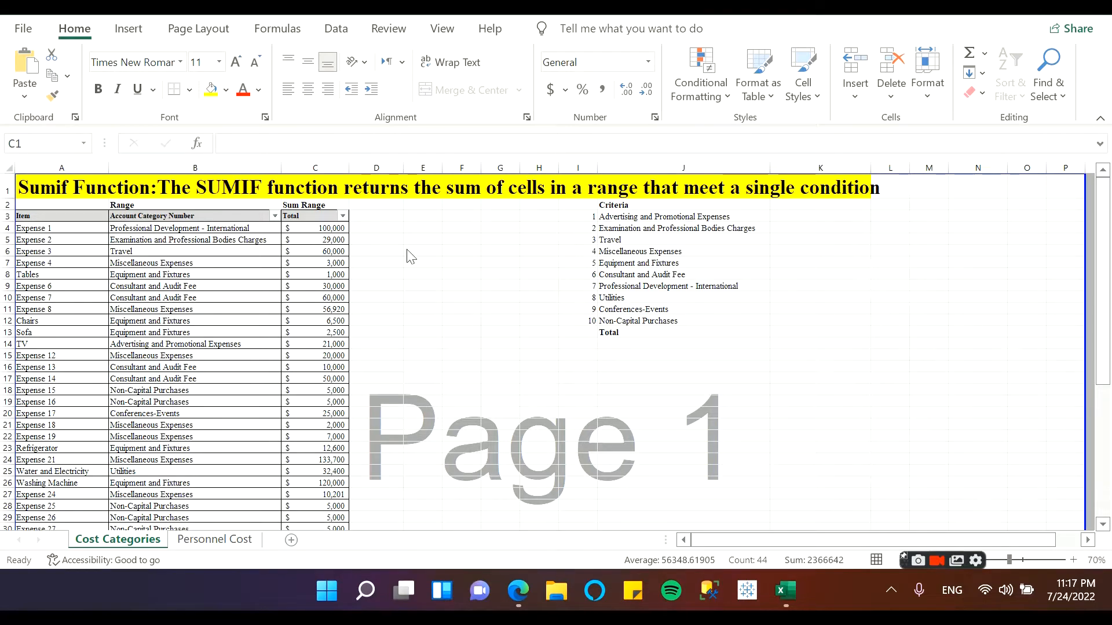
Step: Examine the item, account category and total columns, along with the numbered criteria list
click(29, 165)
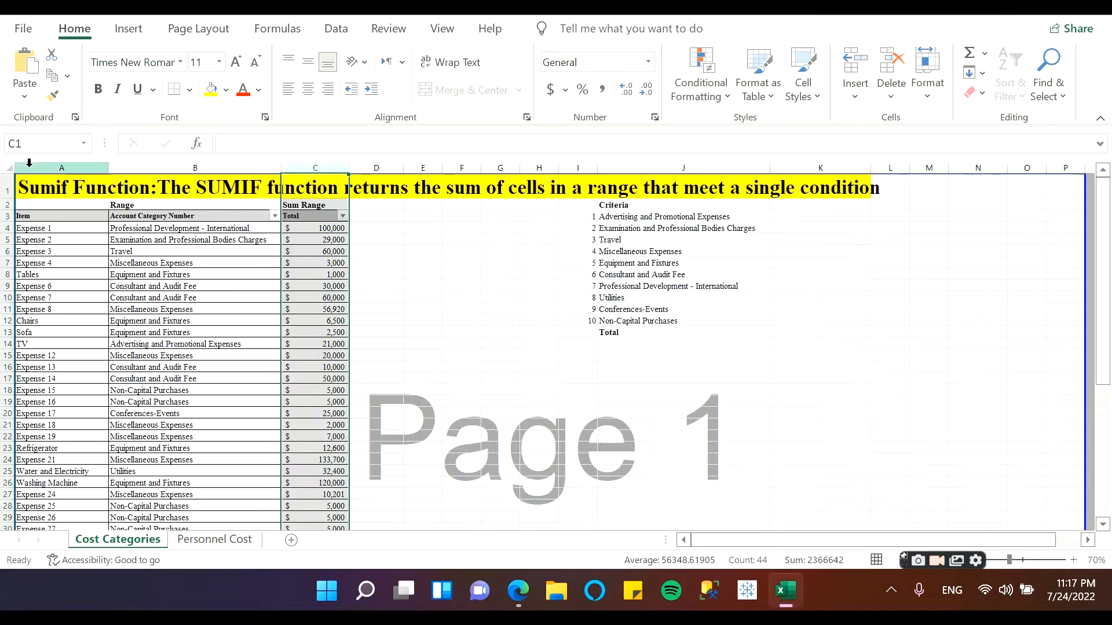
click(28, 164)
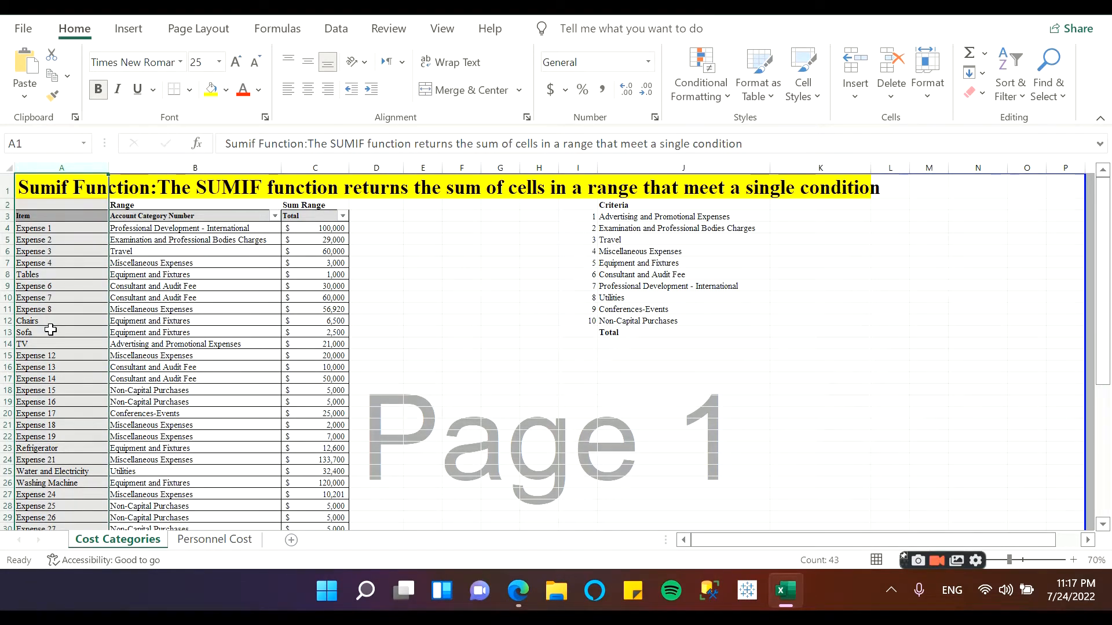
click(178, 164)
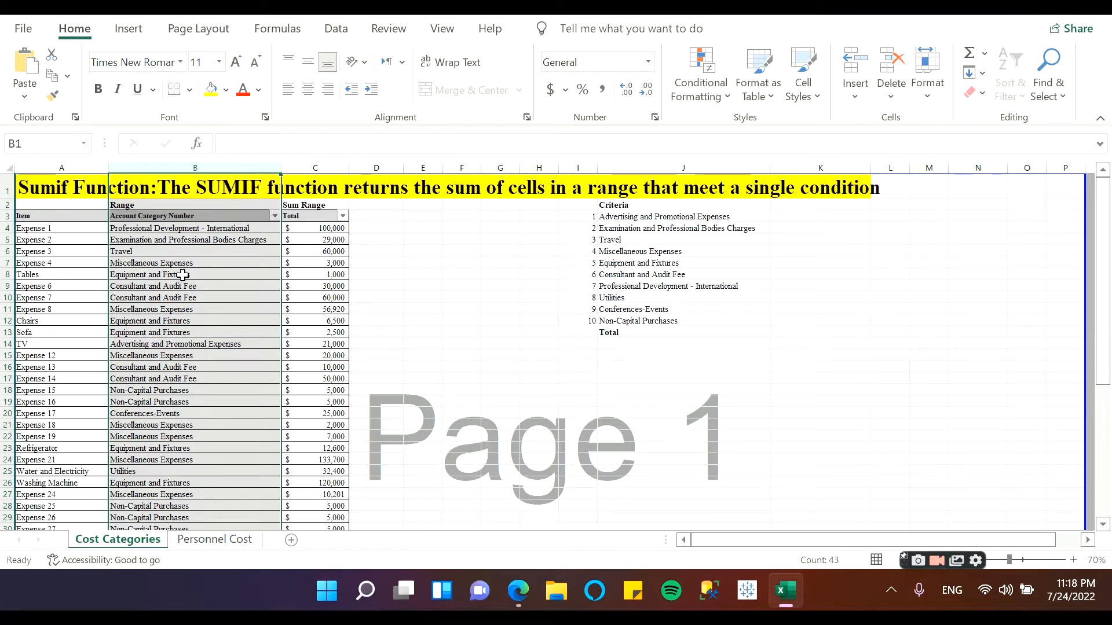
click(303, 166)
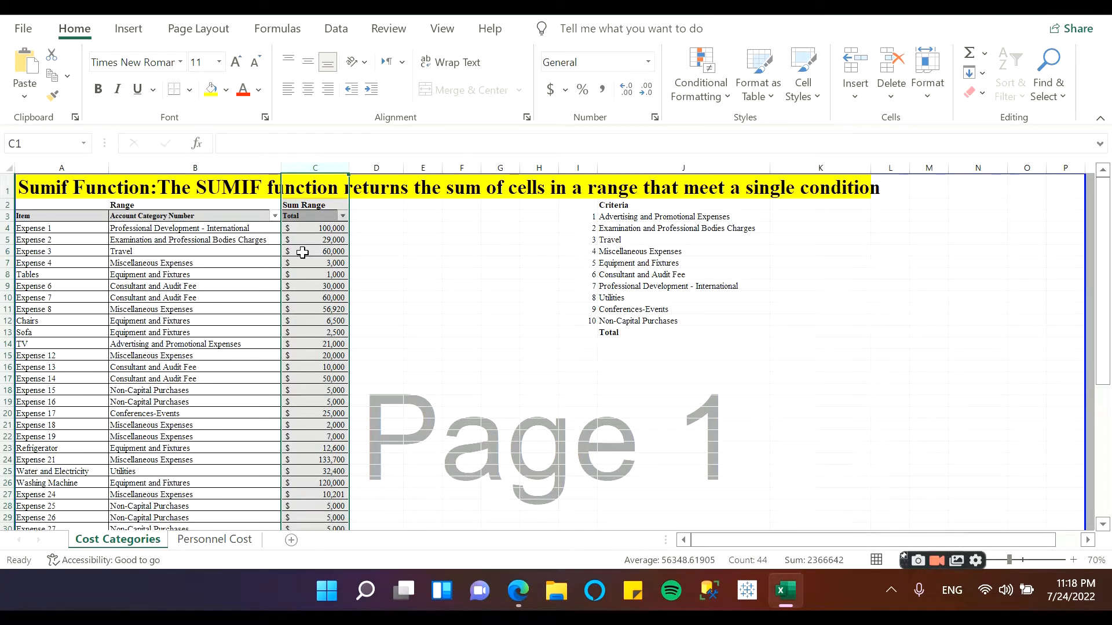
drag(51, 228, 68, 484)
scroll(180, 440, up, 6)
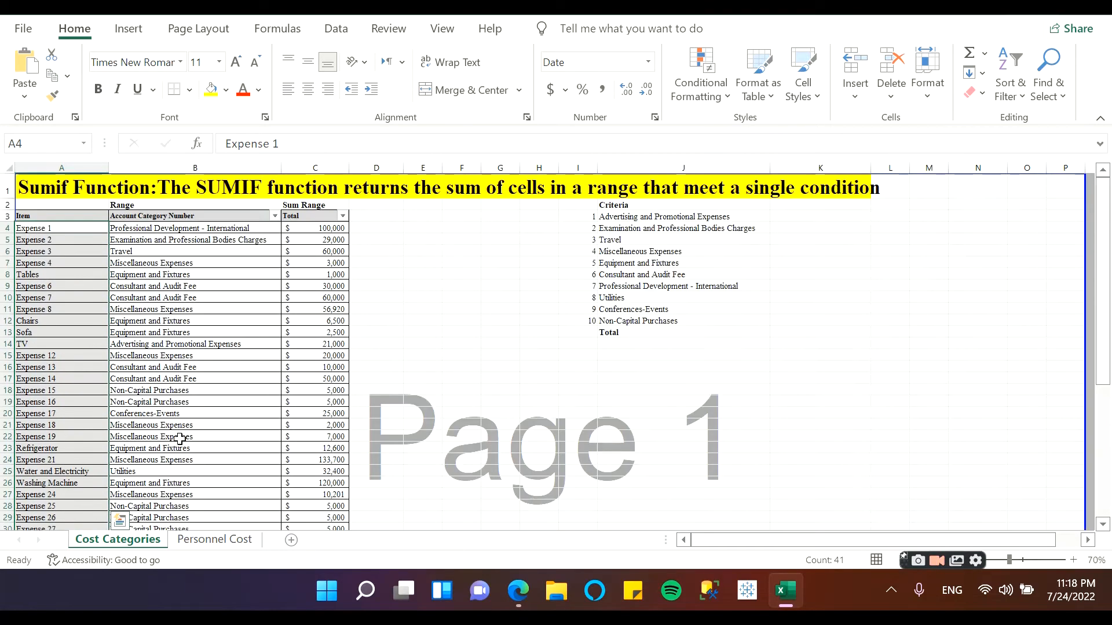
click(584, 215)
drag(584, 215, 689, 310)
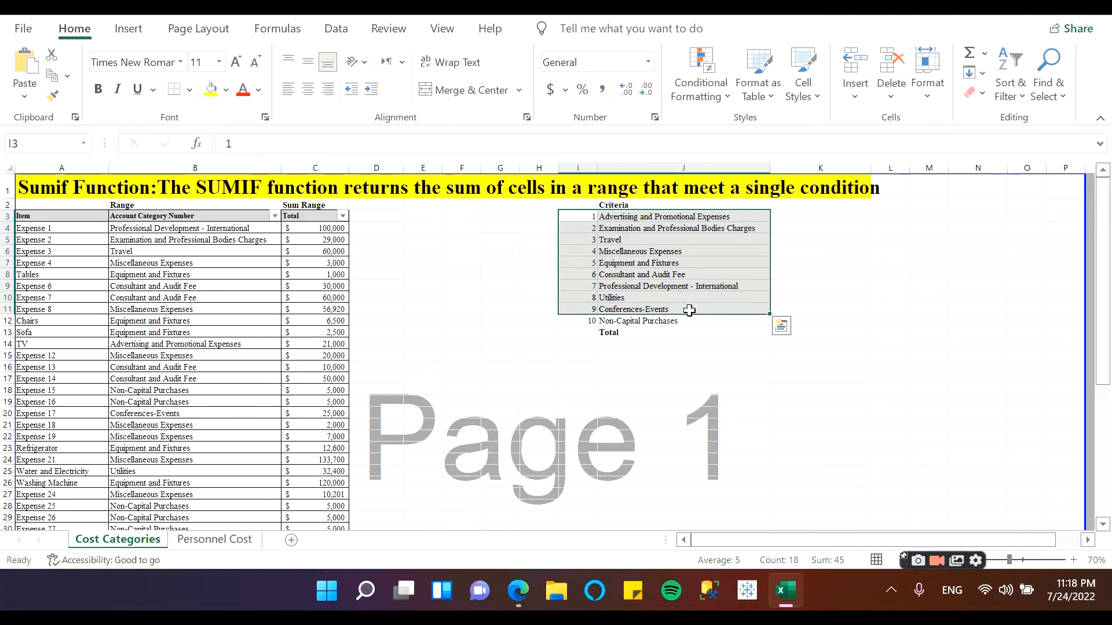
Step: Filter the account category column to show only Advertising and Promotional Expenses
click(250, 287)
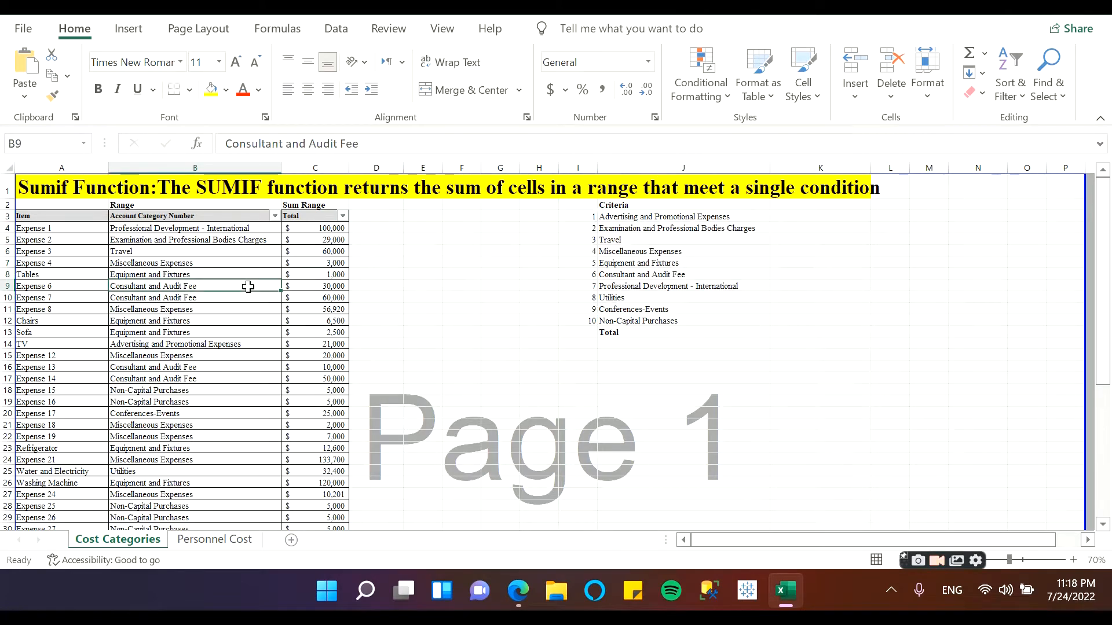
click(276, 217)
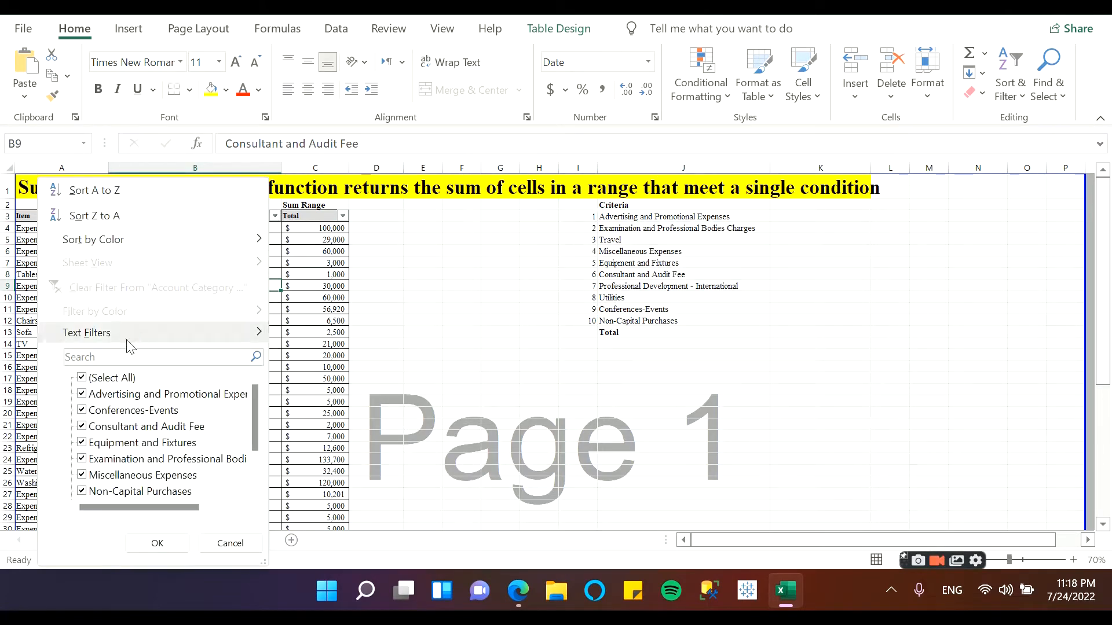
click(93, 377)
click(121, 395)
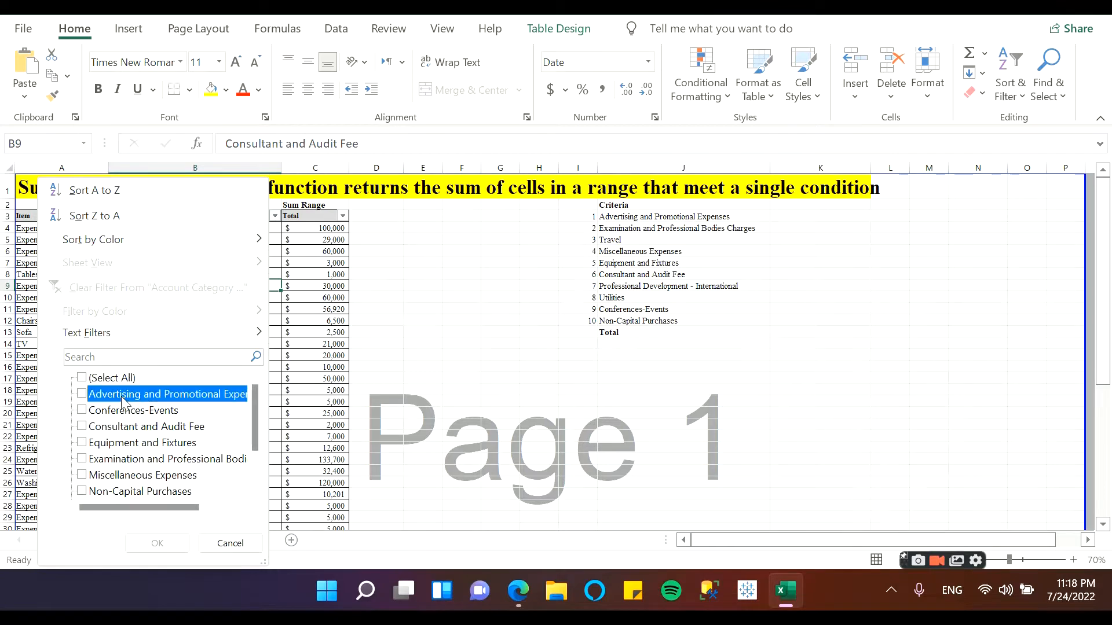
key(Return)
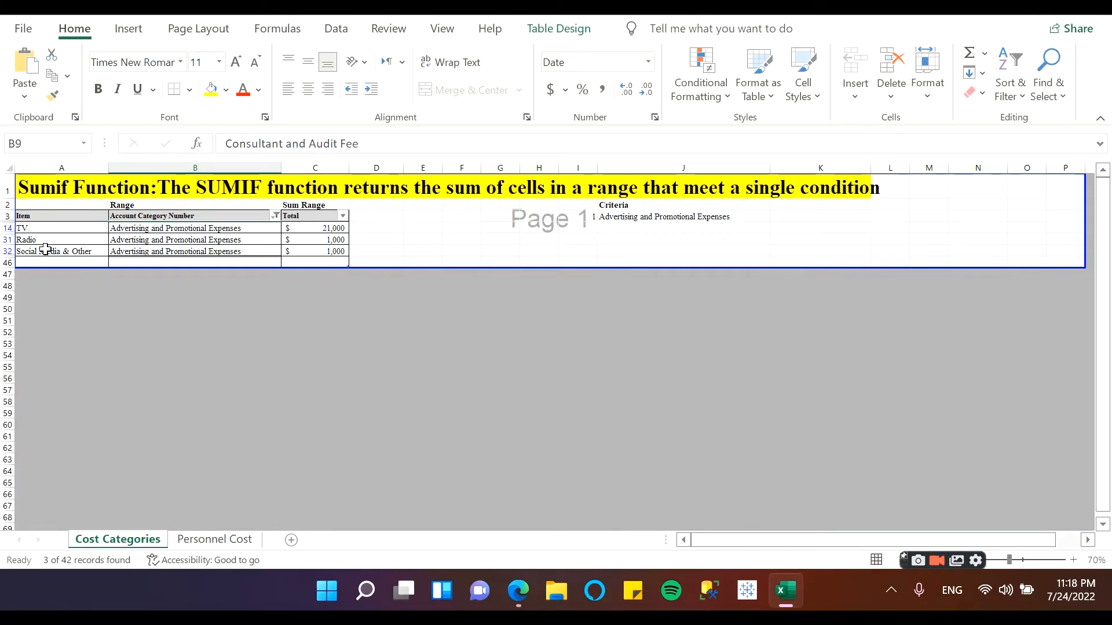
Step: Restore all categories in the account category column's filter
click(273, 214)
click(396, 345)
click(275, 216)
click(110, 377)
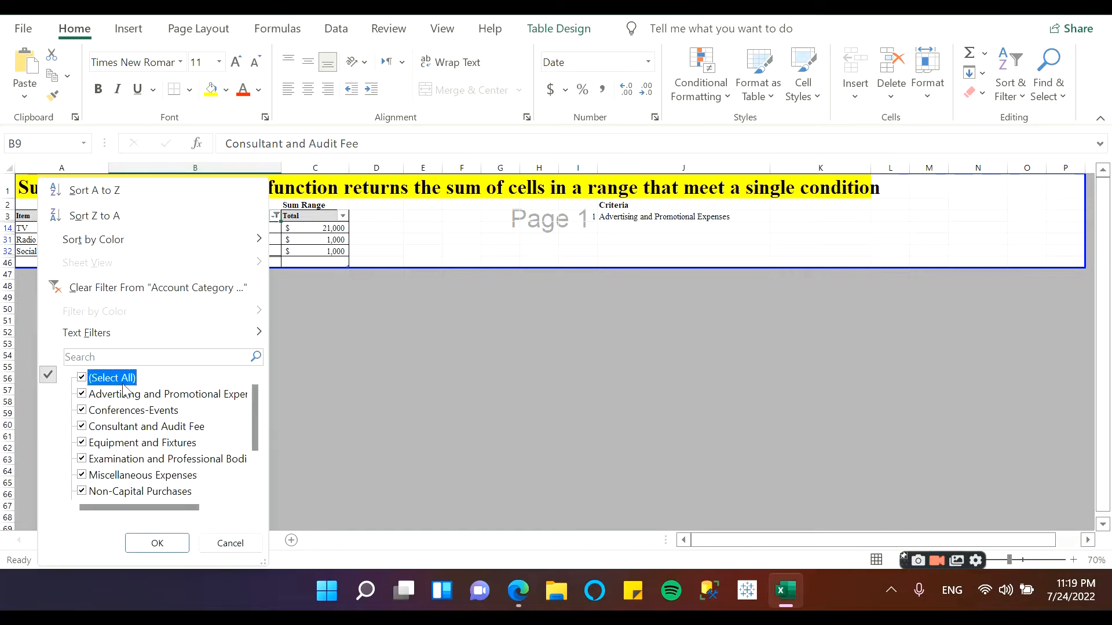
click(157, 544)
Step: Review the columns for the SUMIF arguments: account categories as range, the criteria list, and totals as sum range
click(654, 238)
key(Up)
key(Up)
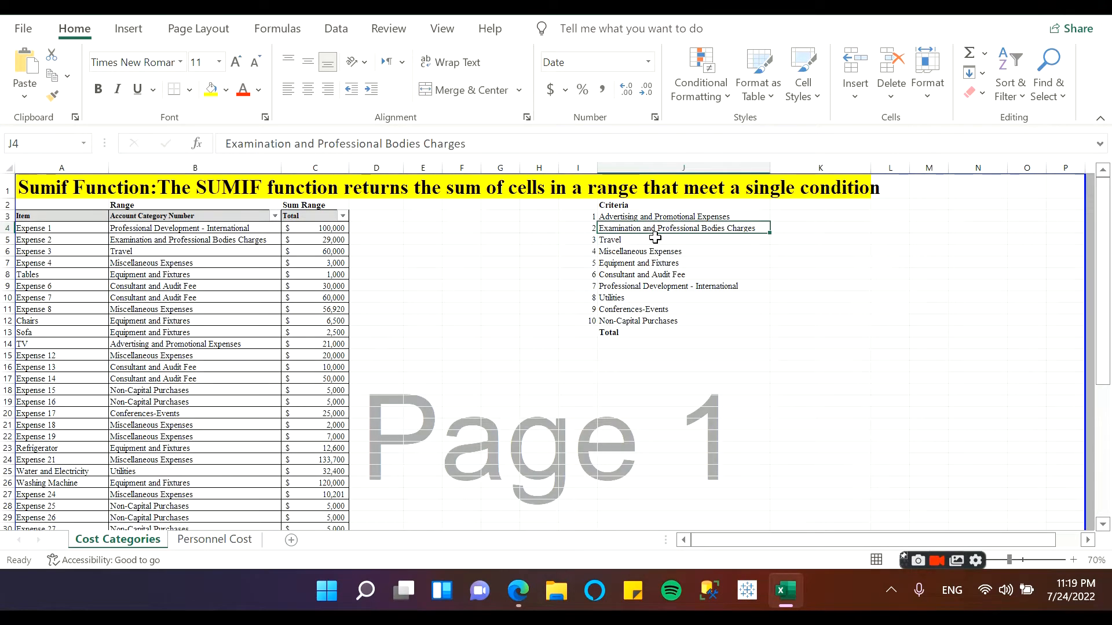
key(Left)
key(Left)
key(Left)
key(Left)
key(Left)
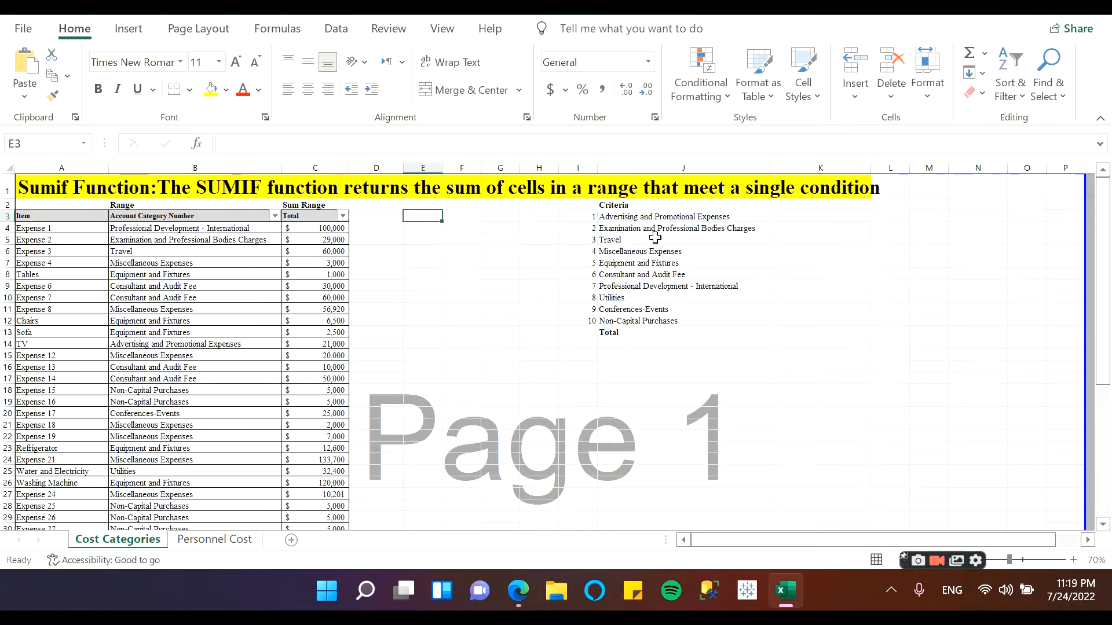
click(181, 168)
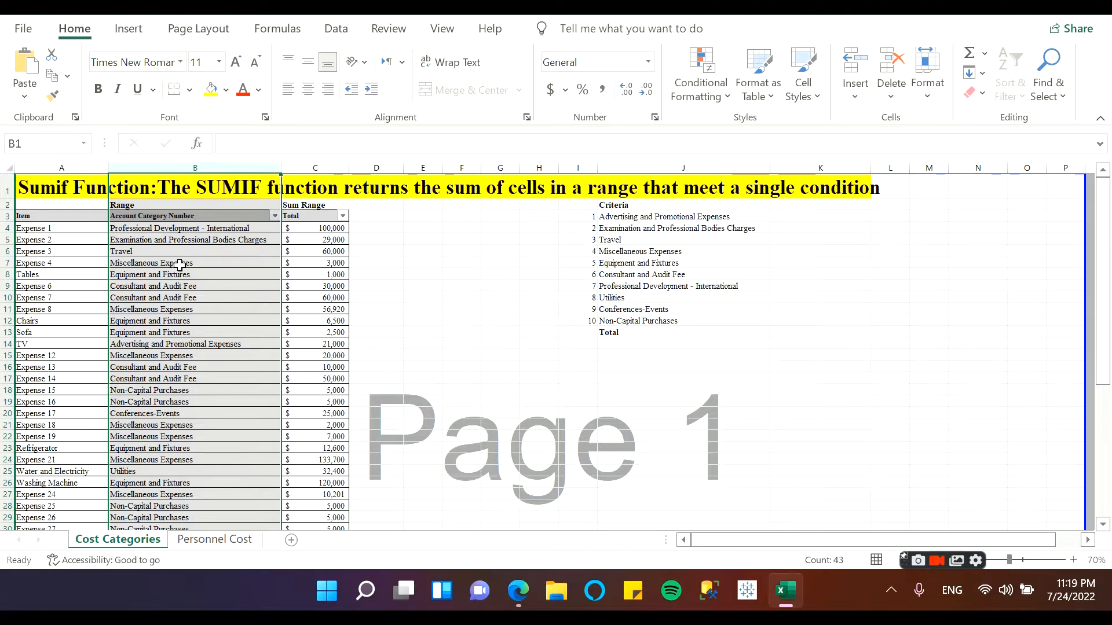
click(616, 165)
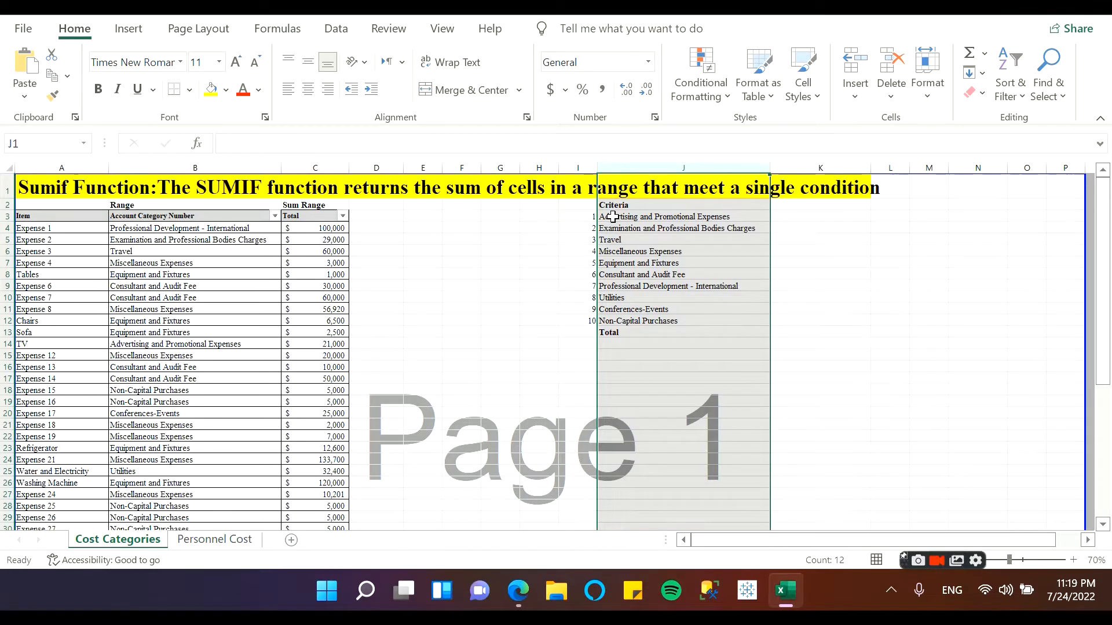
click(309, 158)
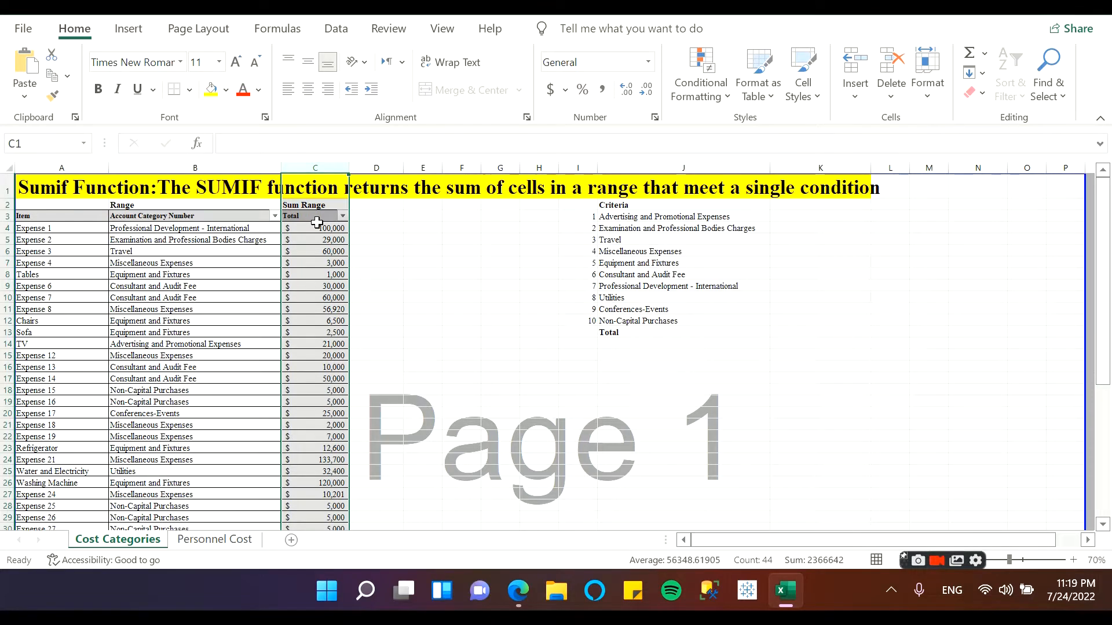
Step: Enter =SUMIF(B:B,J3,C:C) in K3 to total the Advertising and Promotional Expenses
click(492, 245)
key(Right)
key(Right)
key(Right)
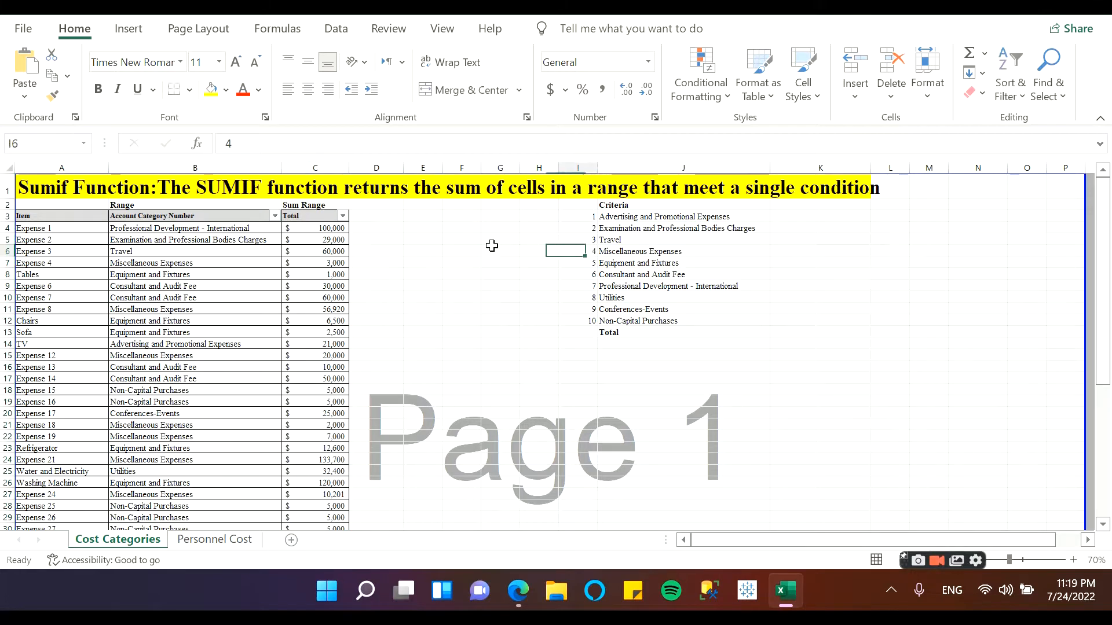
key(Up)
key(Up)
key(Up)
key(Right)
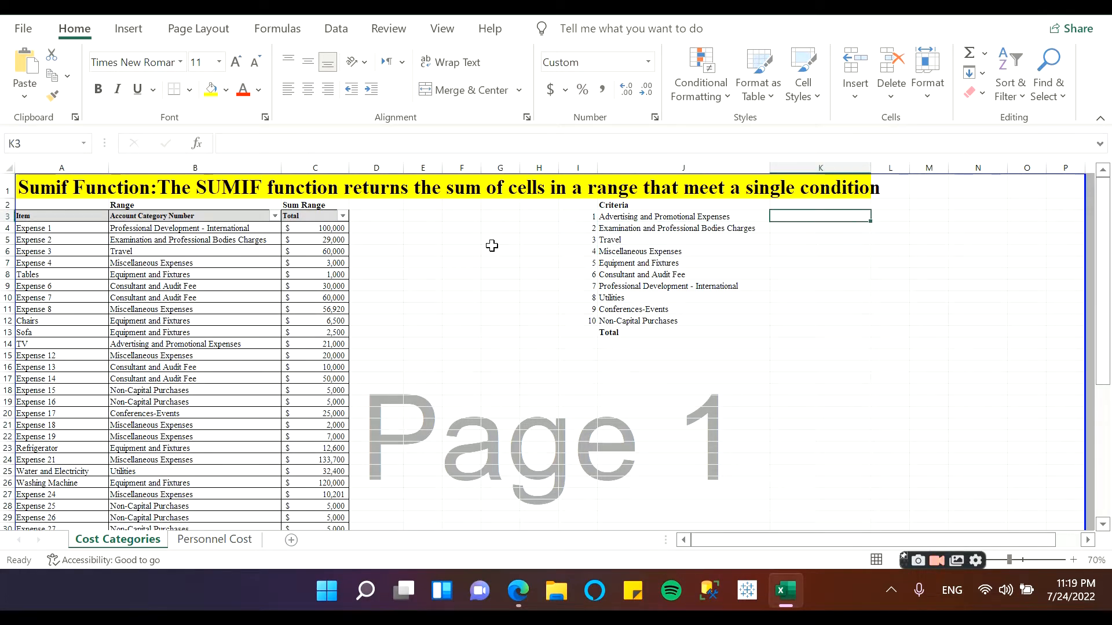
text(=sumif)
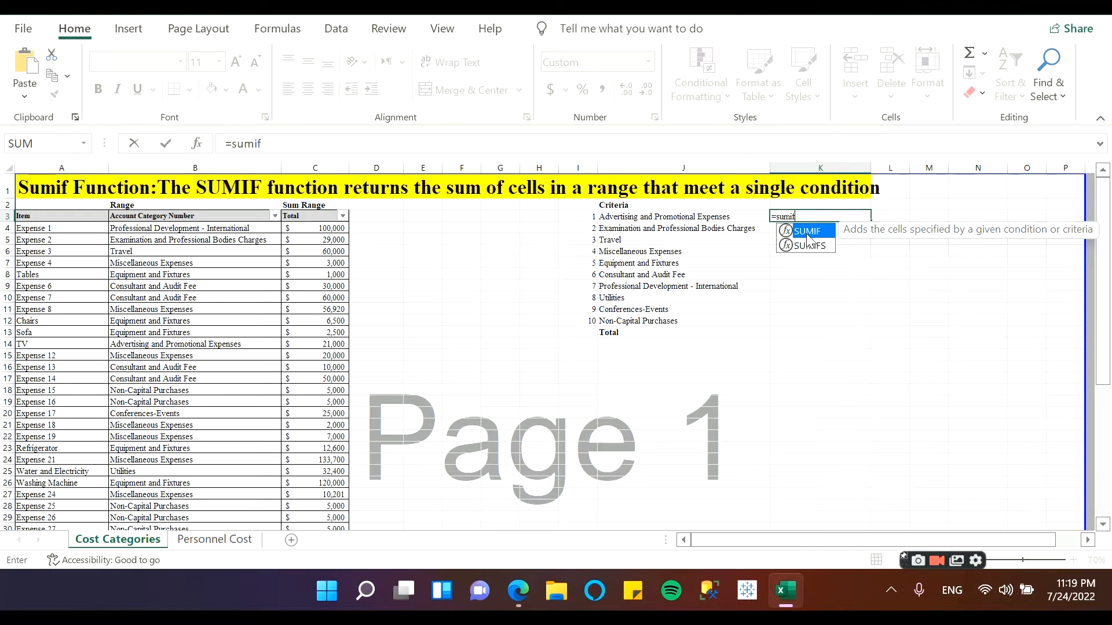
double_click(811, 233)
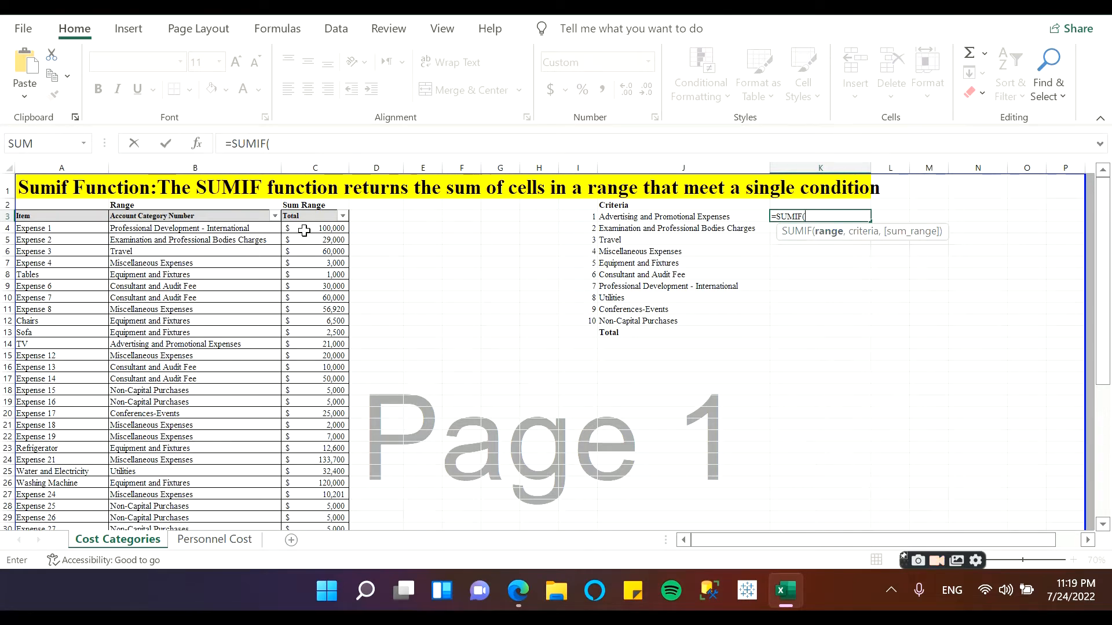
click(183, 161)
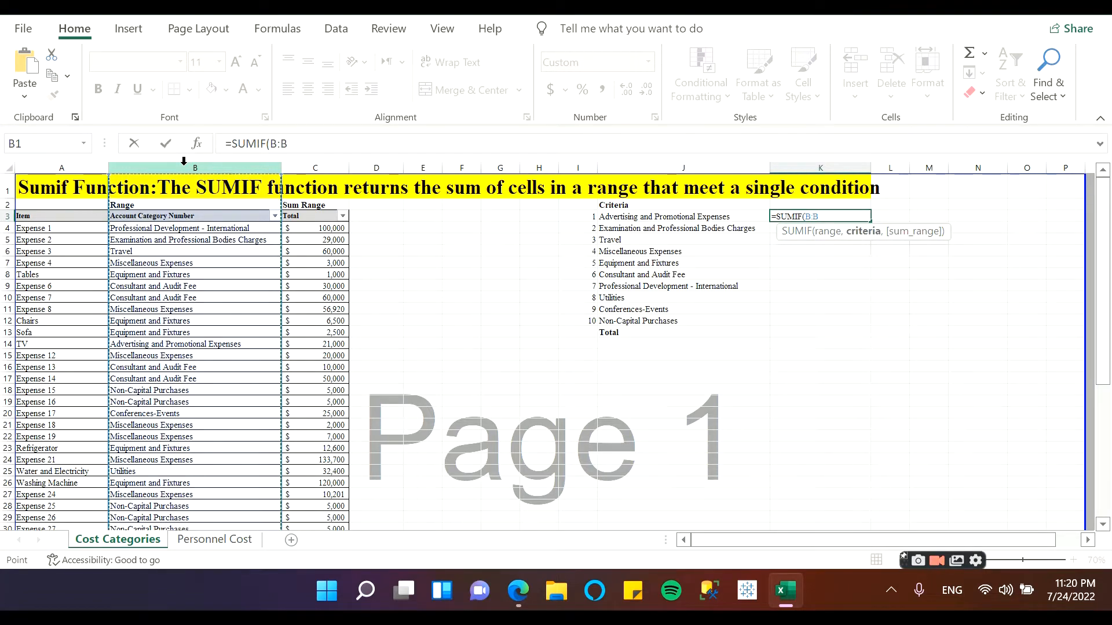
text(,)
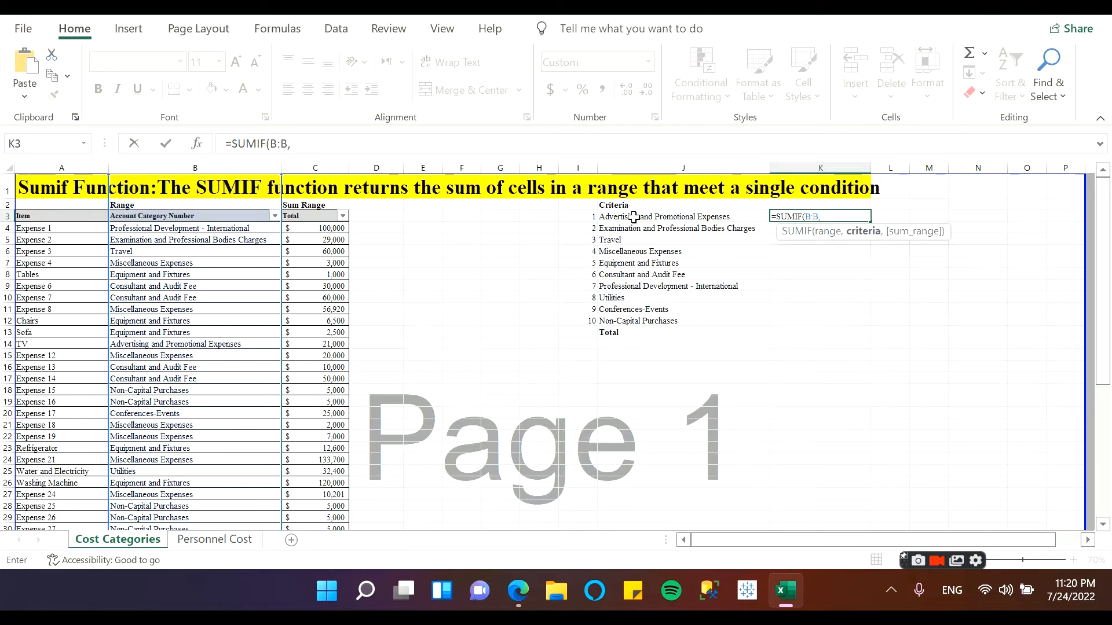
click(671, 217)
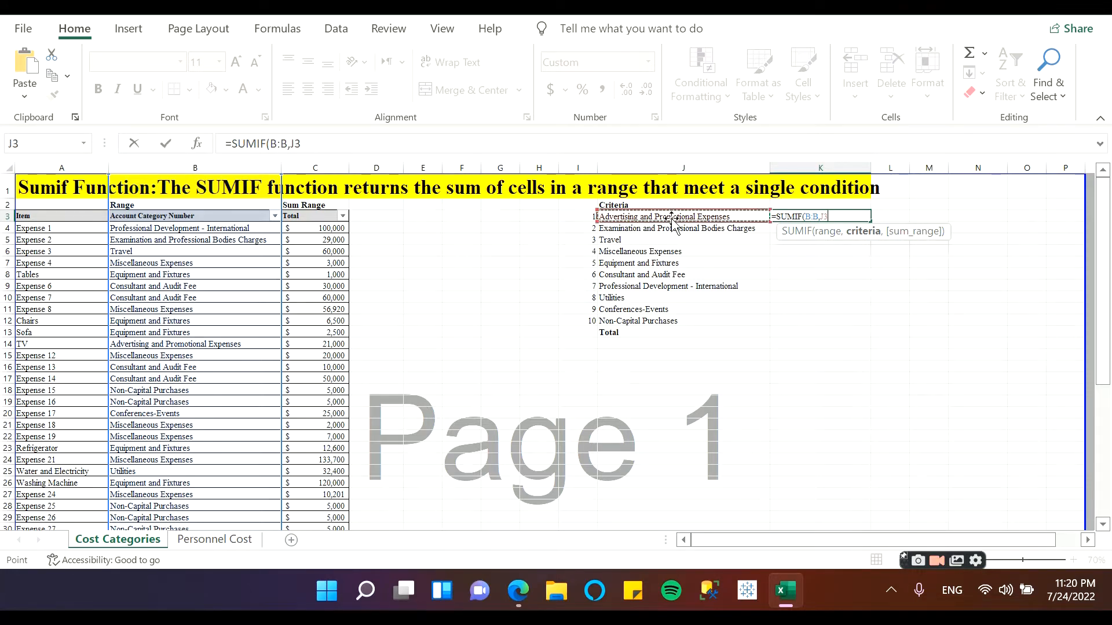
text(,)
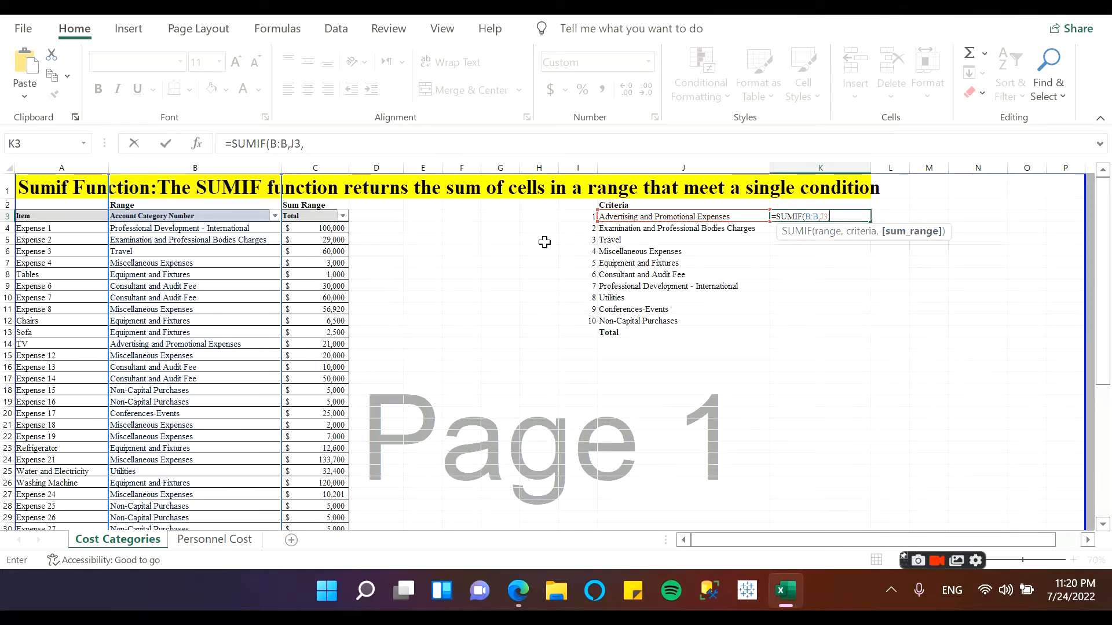
click(317, 165)
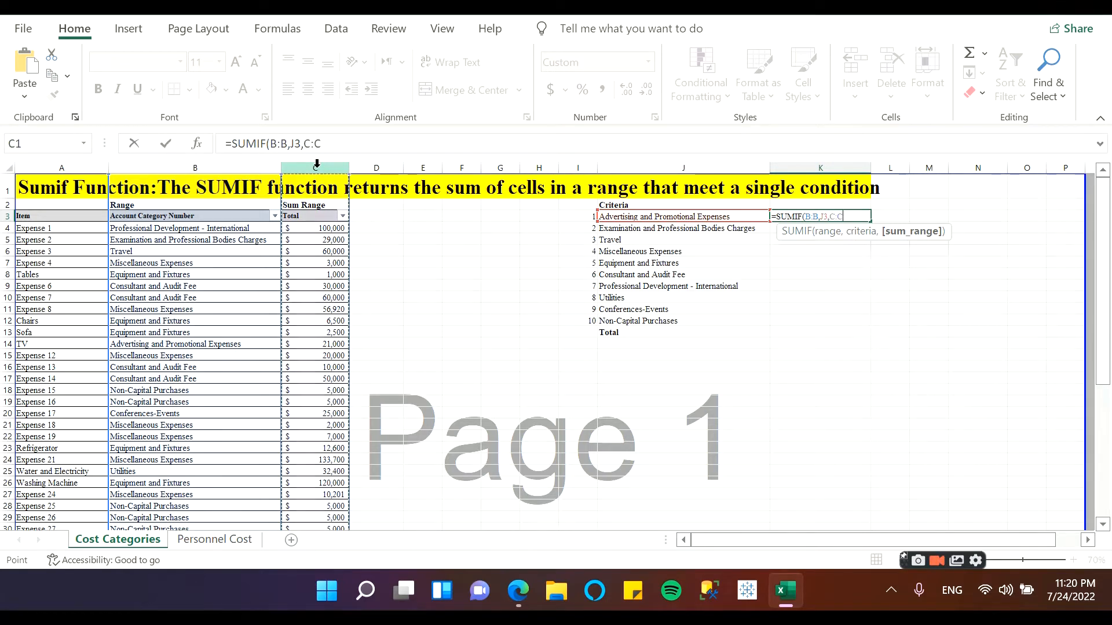
text())
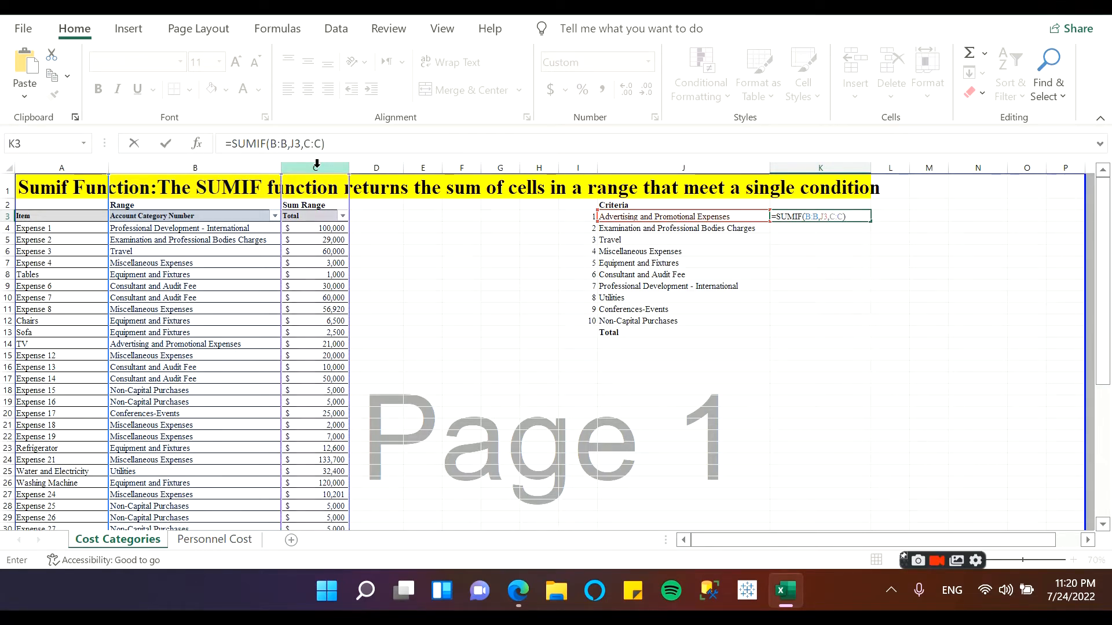
key(Return)
key(Up)
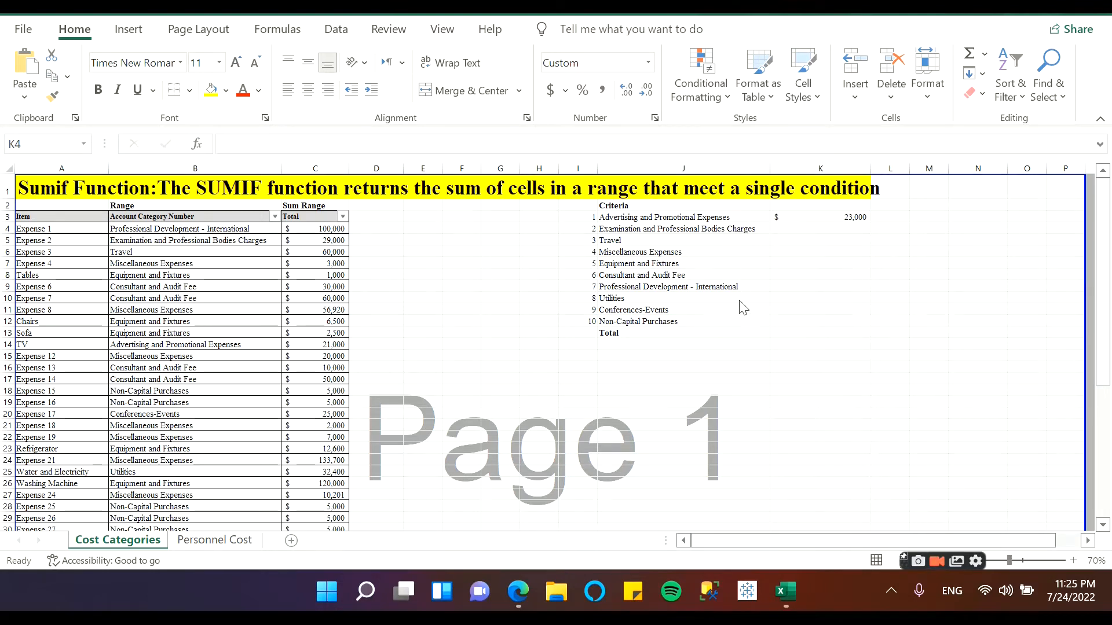
Step: Copy the SUMIF formula from K3 into K4:K12 for the remaining criteria
click(828, 218)
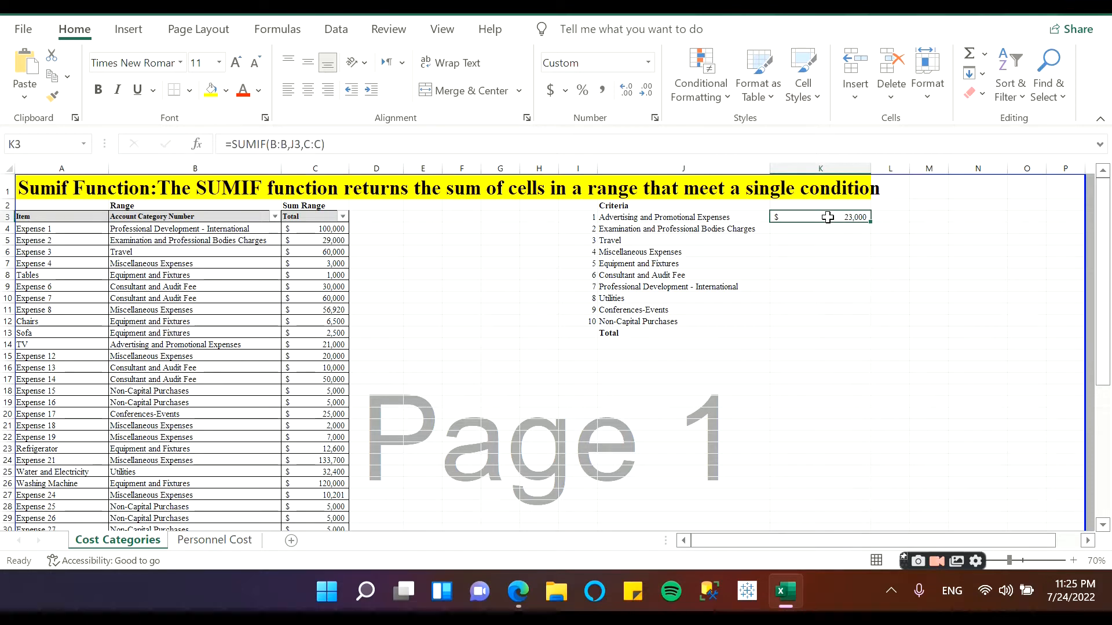
key(ctrl+c)
key(Down)
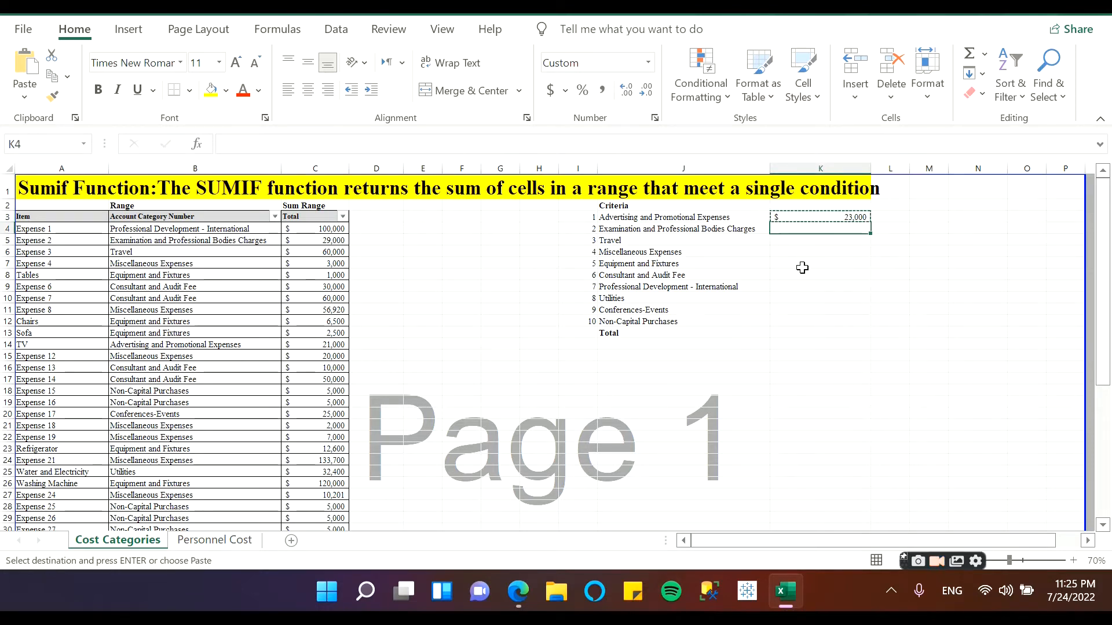
key(shift+Down)
key(shift+Down)
key(shift+Down)
key(shift+Down)
key(shift+Down)
key(shift+Down)
key(shift+Down)
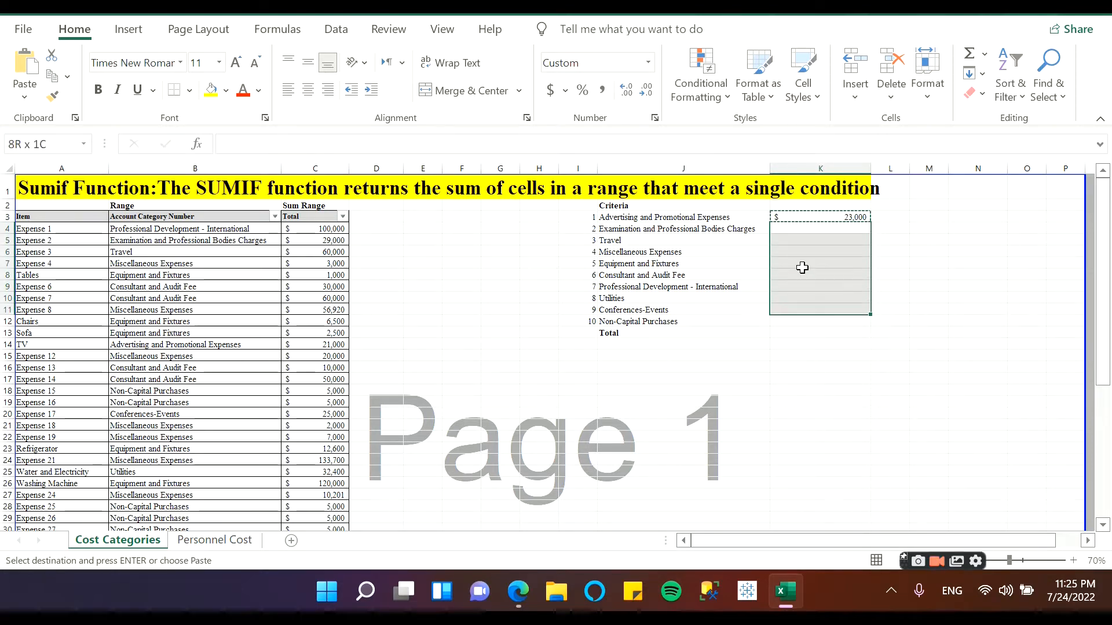
key(shift+Down)
key(shift+Down)
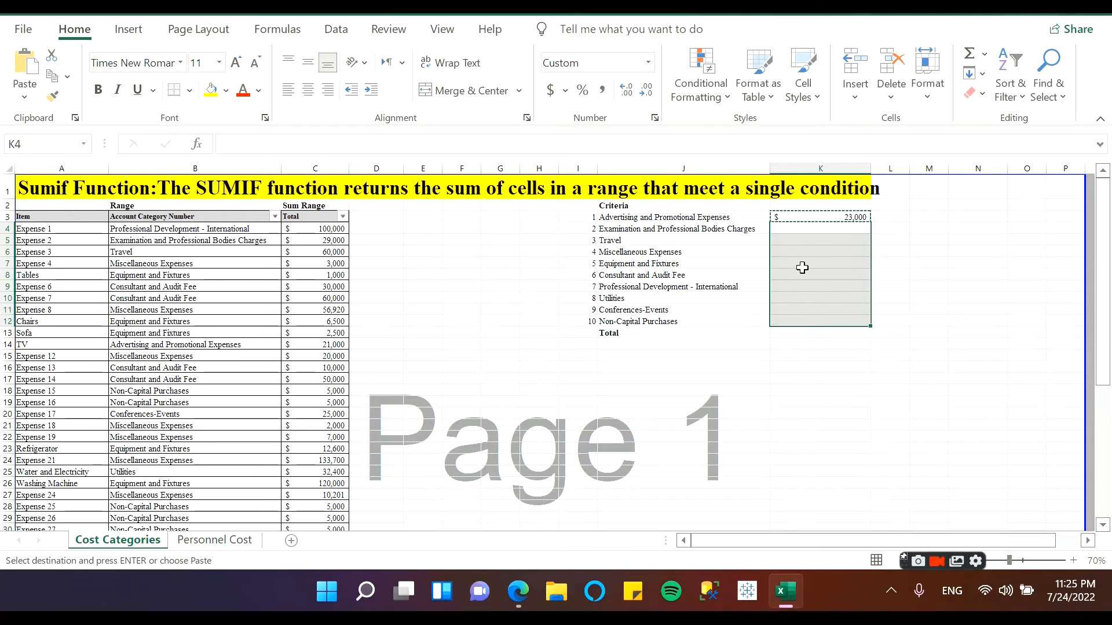
key(ctrl+v)
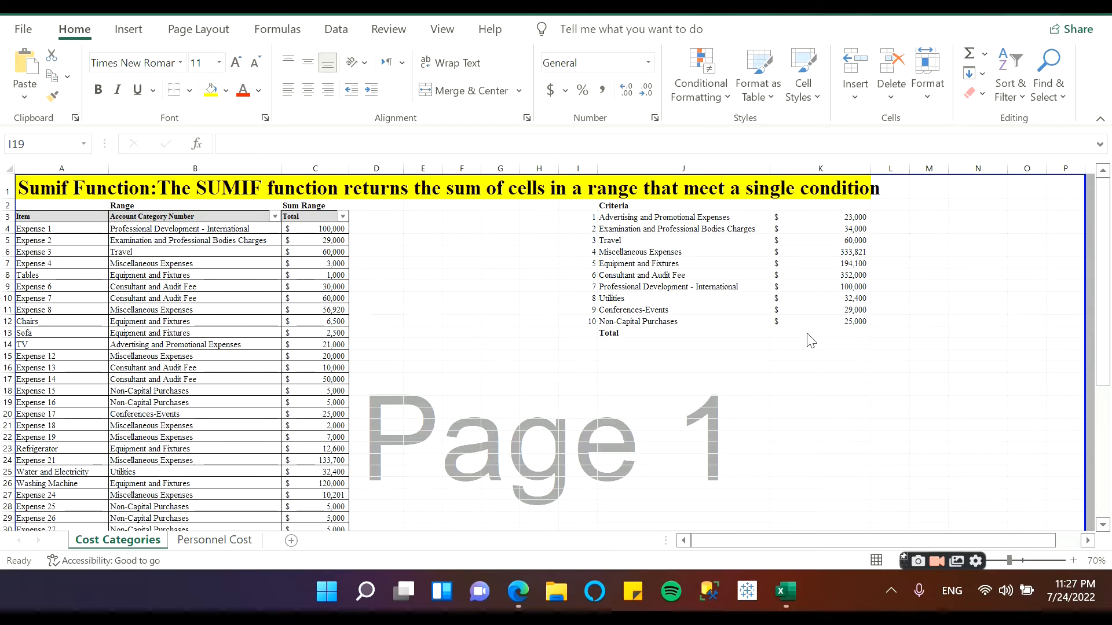
Step: Enter =SUM(K3:K12) in K13 to total the category amounts
click(806, 333)
click(807, 333)
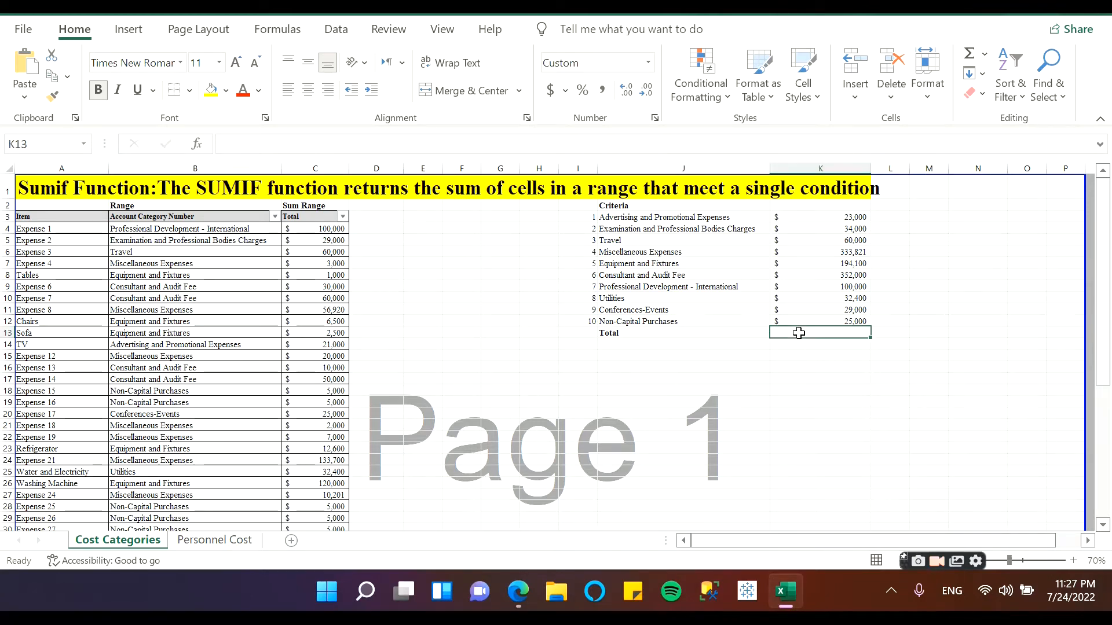
text(=sum)
key(Tab)
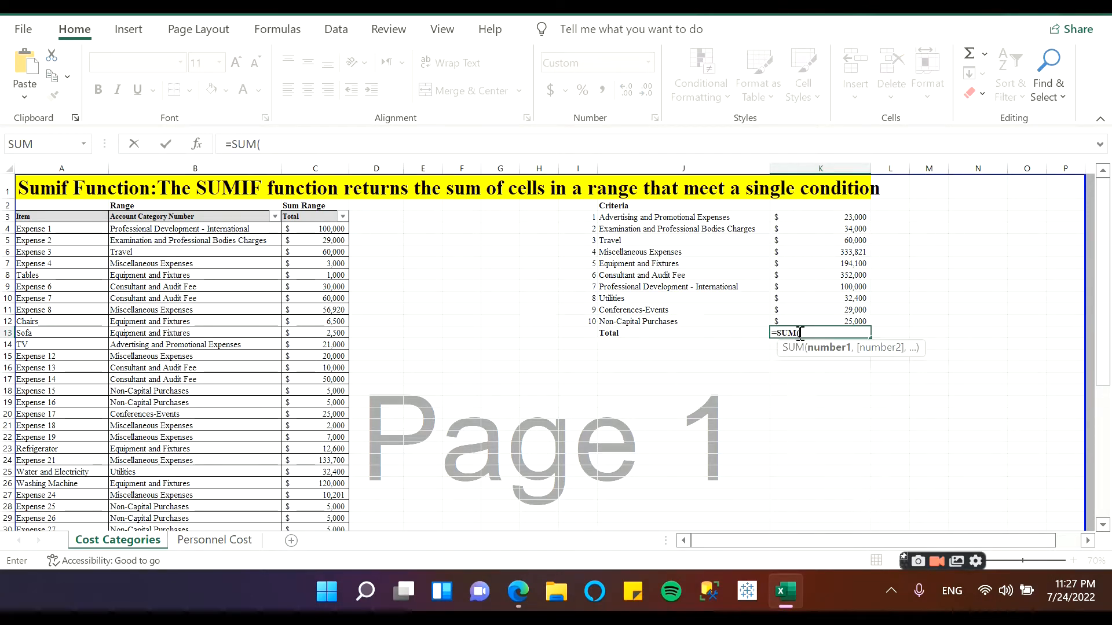
drag(801, 216, 807, 321)
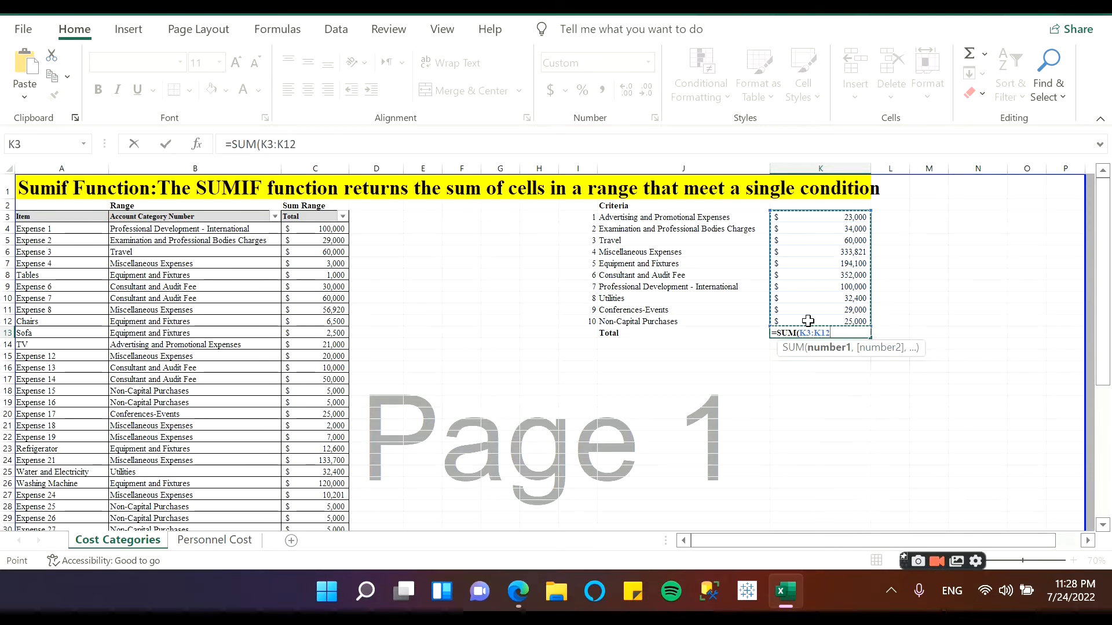
text())
key(Return)
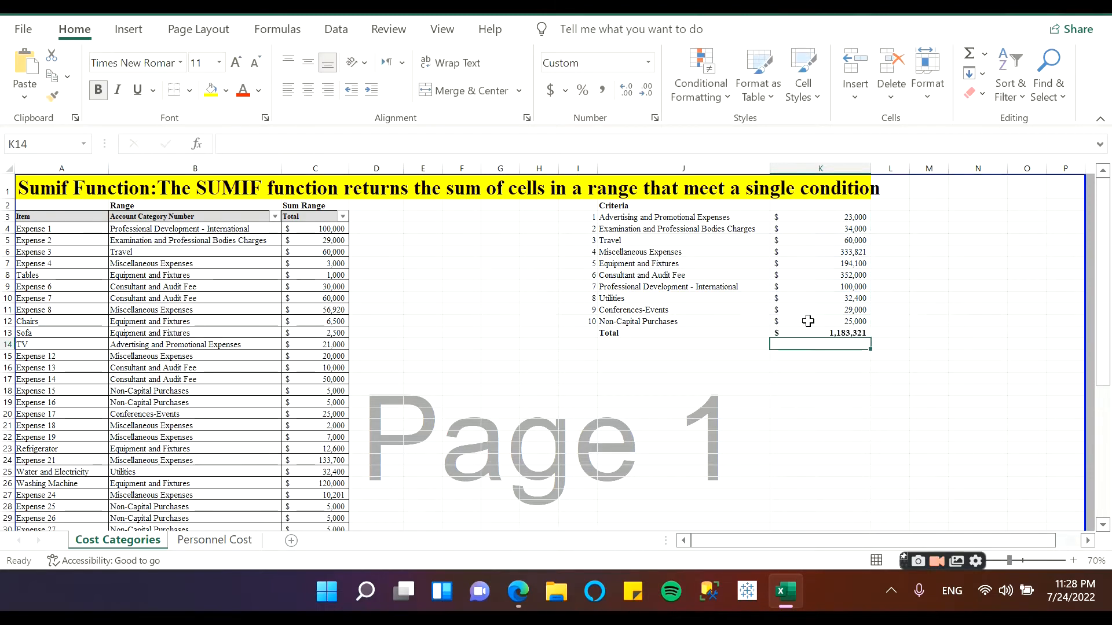
Step: Compare the category total in K13 with the expense list's total in C45
key(Up)
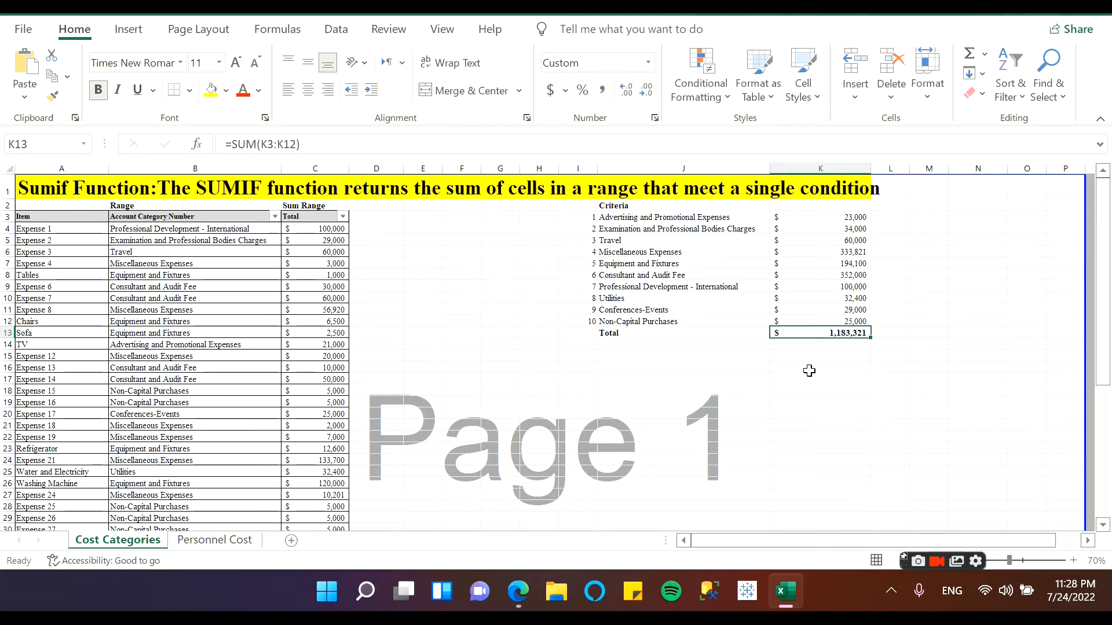
scroll(809, 370, down, 8)
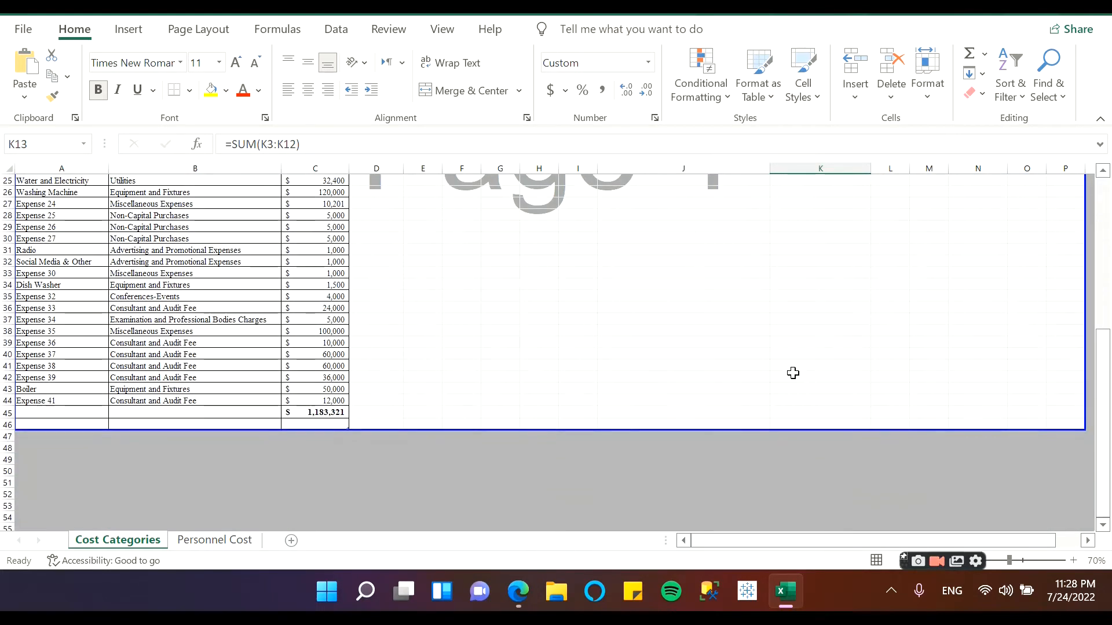
click(301, 417)
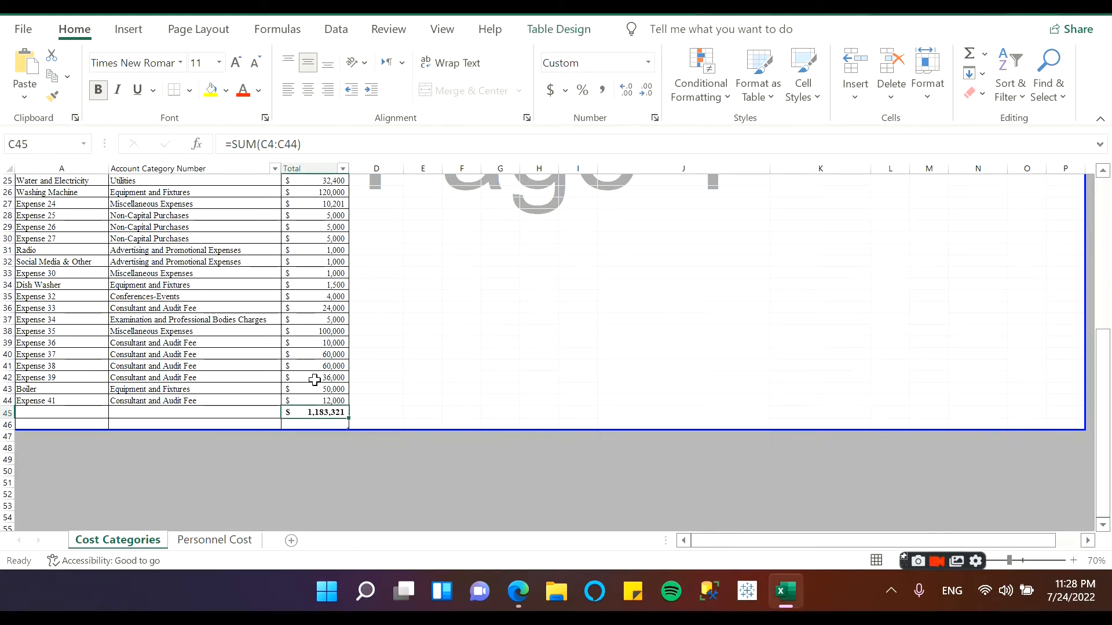
scroll(314, 380, up, 8)
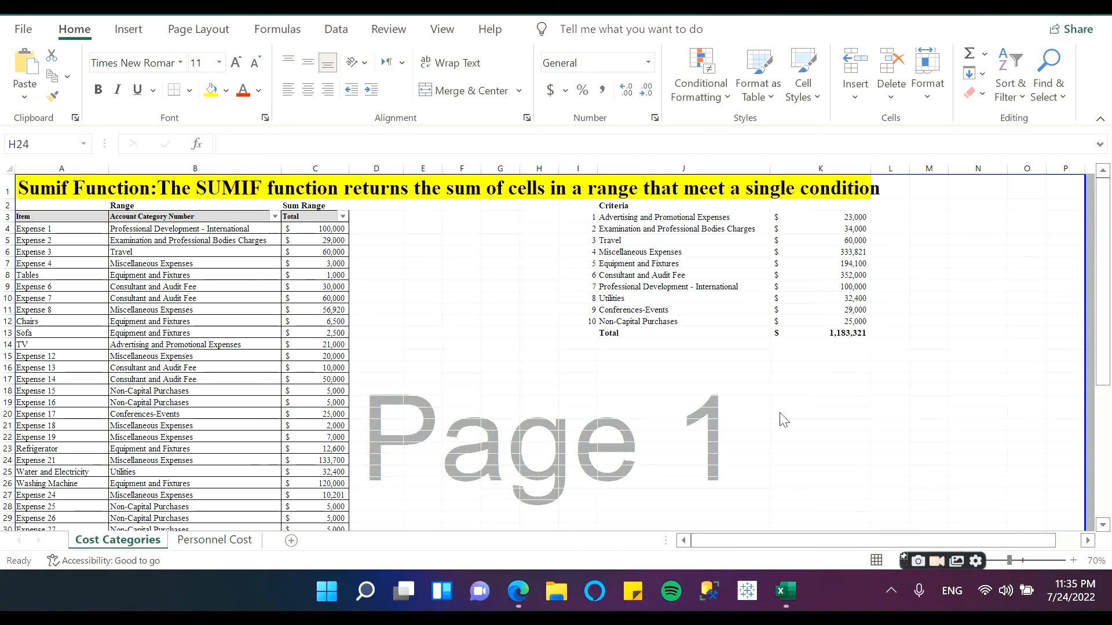
Step: Open the Personnel Cost sheet and review its names, department and monthly salary columns, including the Finance rows
click(210, 543)
click(211, 543)
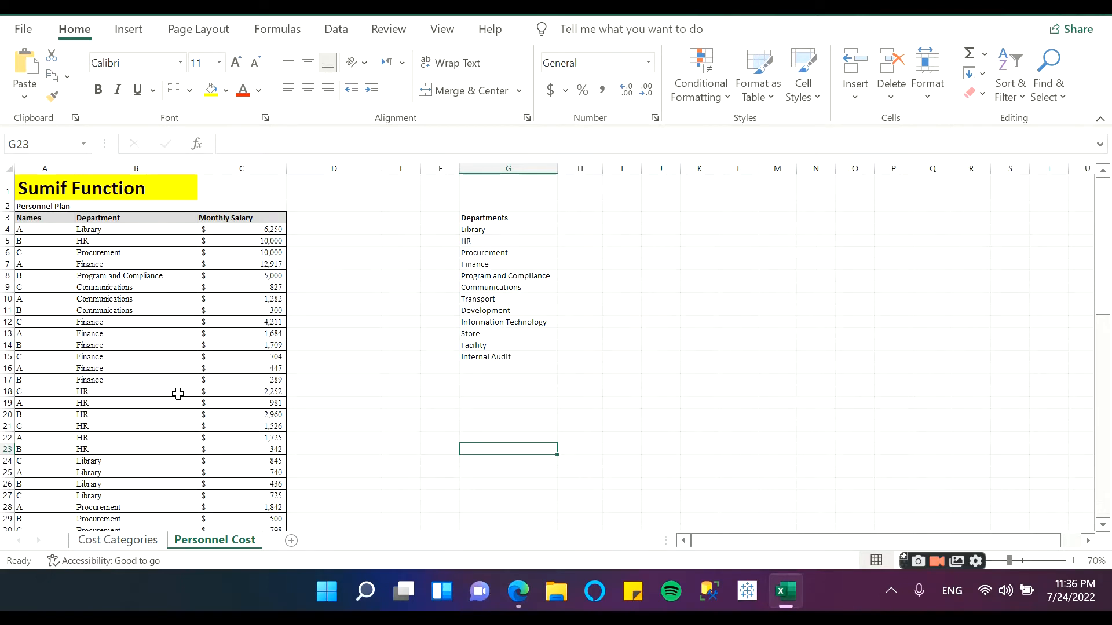
click(45, 168)
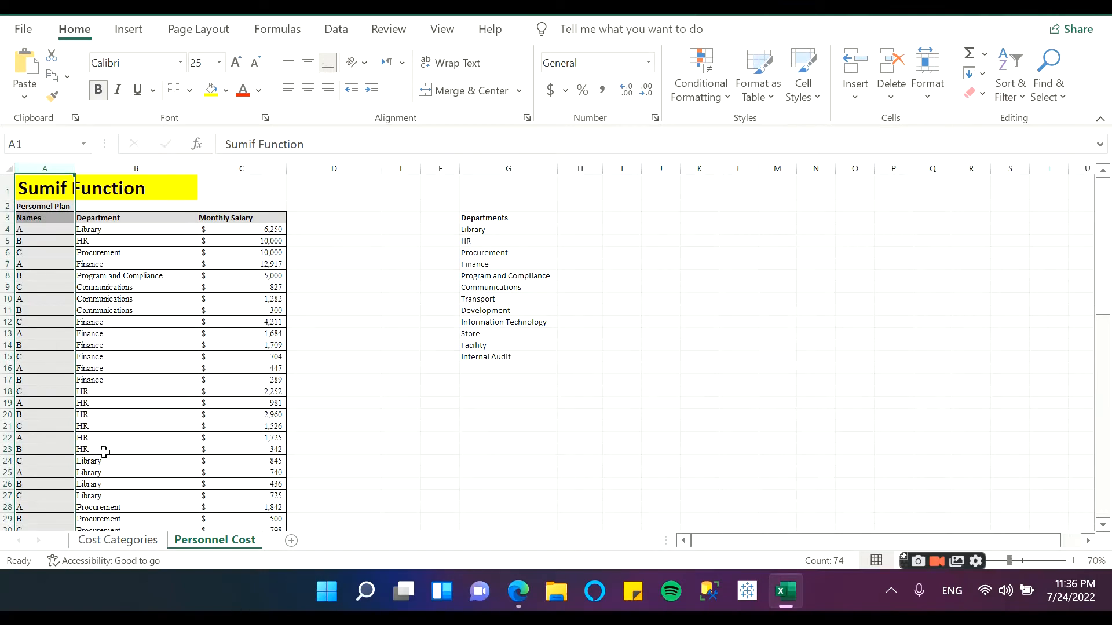
scroll(104, 452, down, 2)
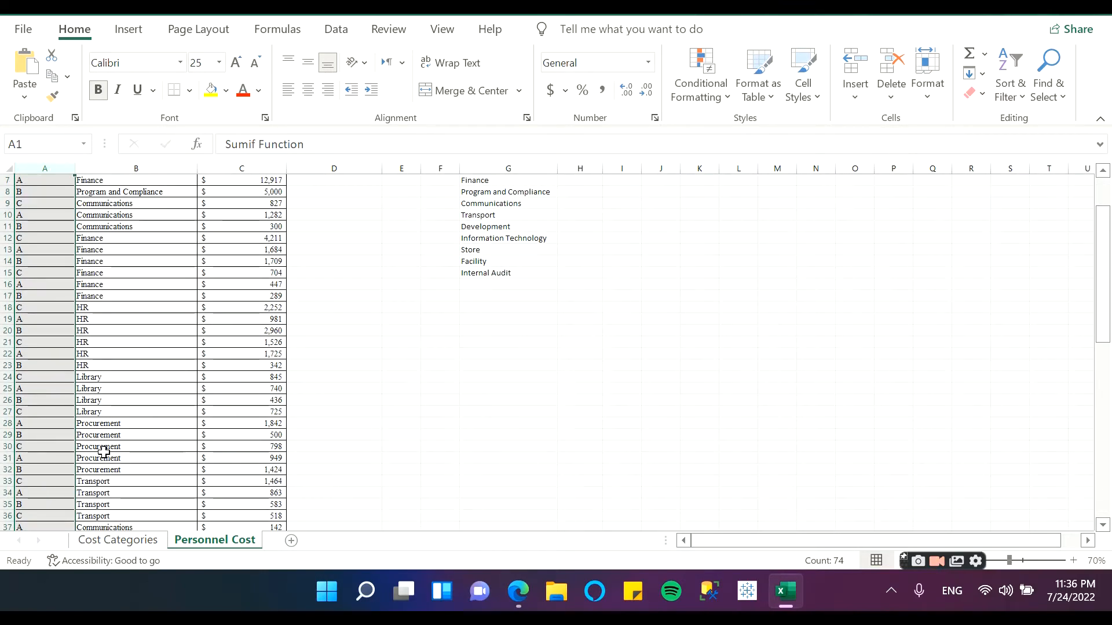
scroll(105, 453, up, 2)
click(141, 167)
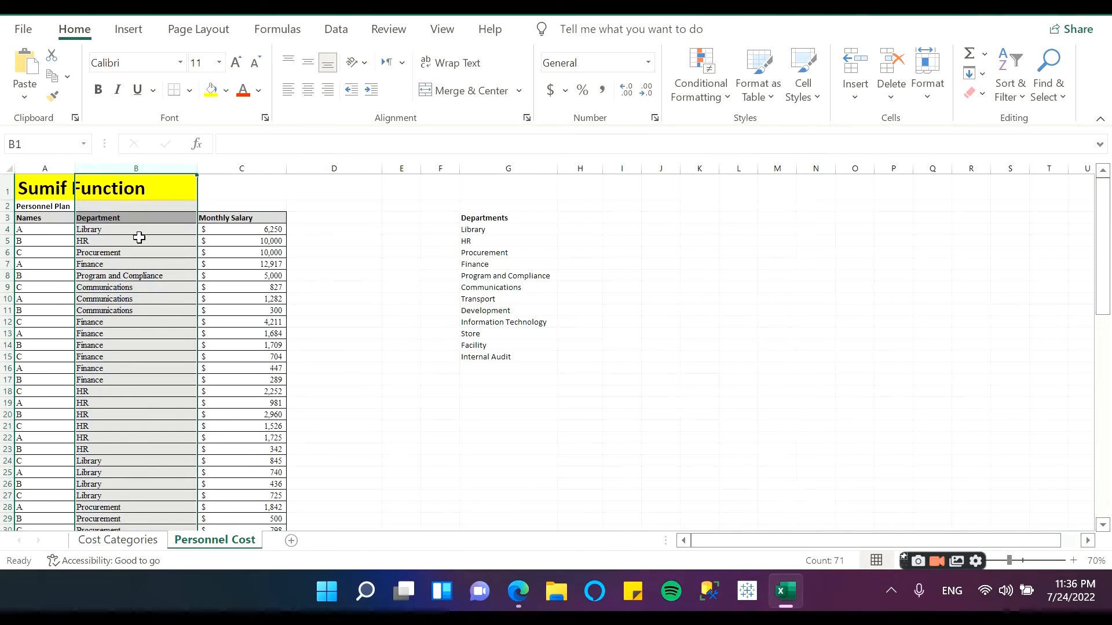
click(245, 166)
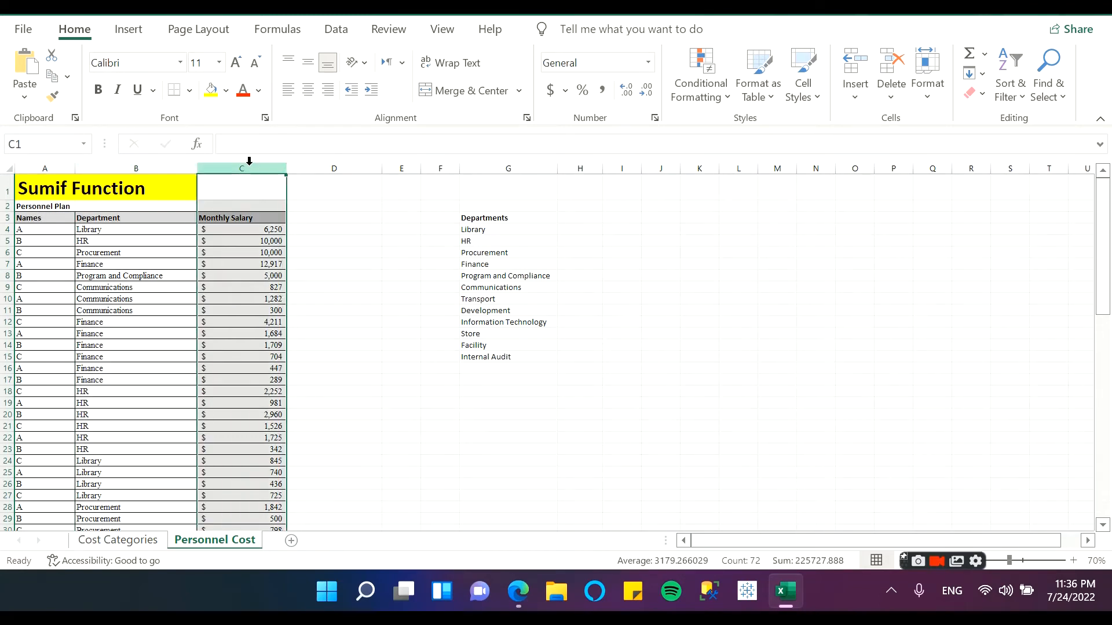
click(250, 228)
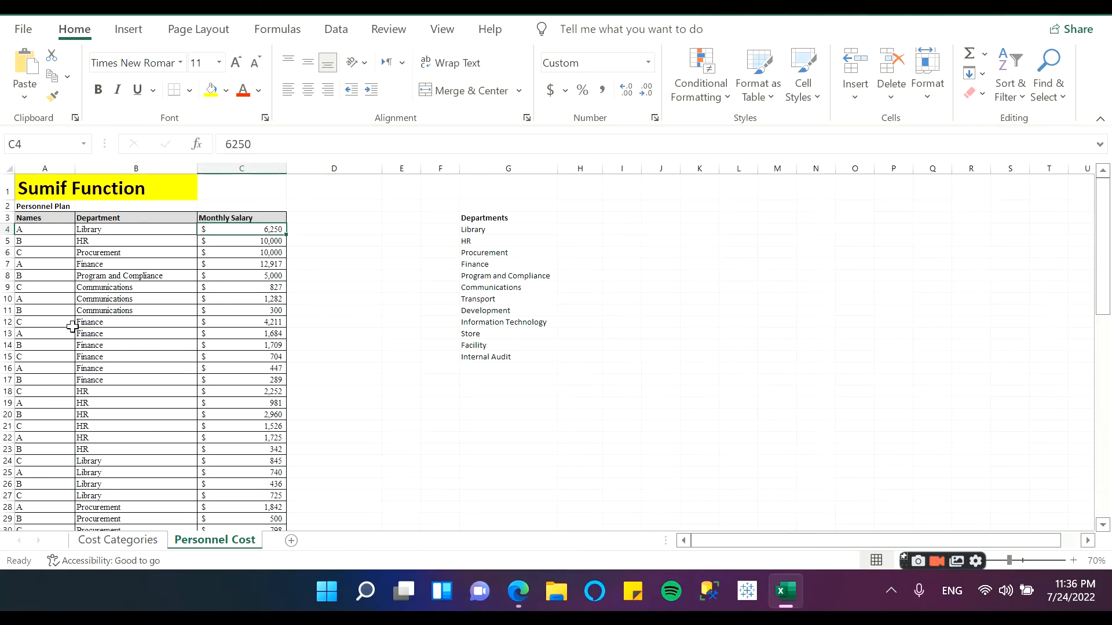
drag(89, 323, 90, 382)
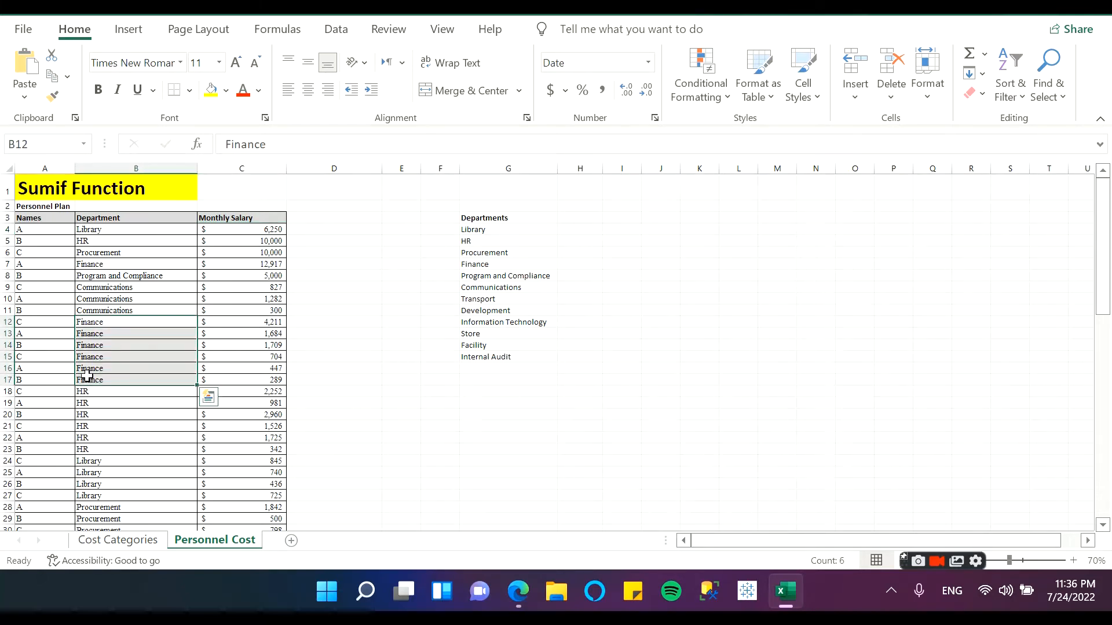
click(28, 322)
drag(27, 322, 27, 380)
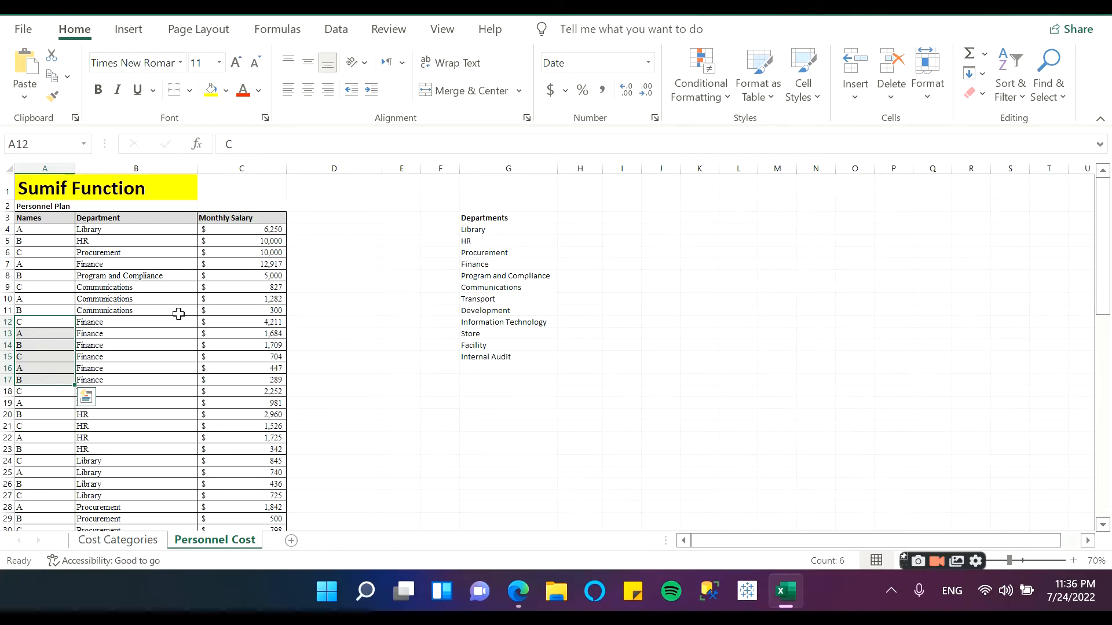
Step: Review the SUMIF arguments: department column as range, Departments list as criteria, and monthly salary column as sum range
click(495, 253)
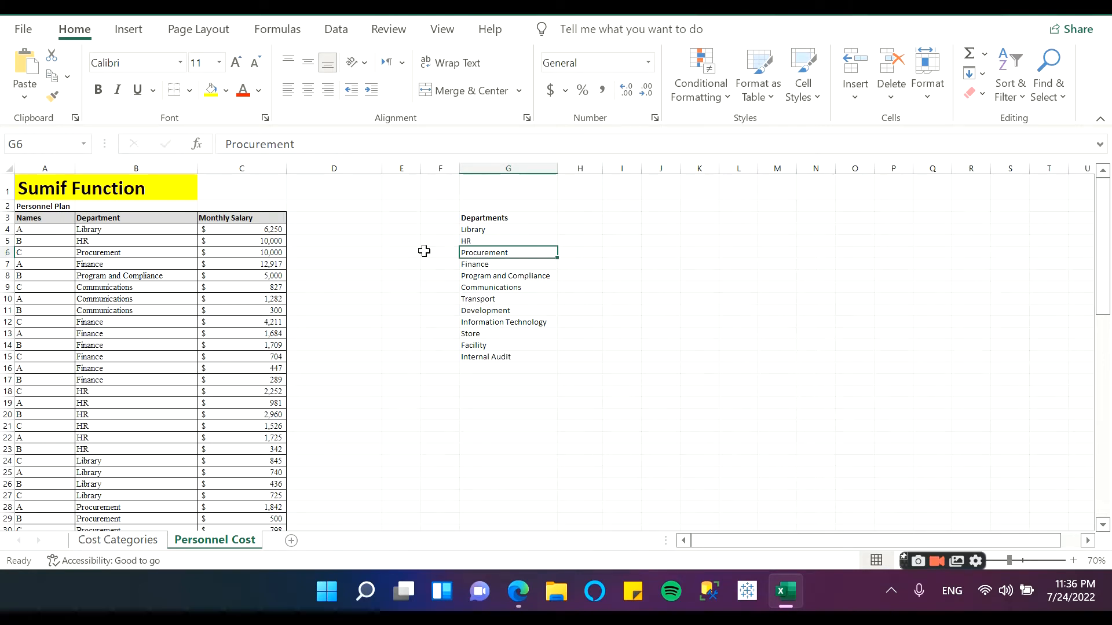
click(130, 162)
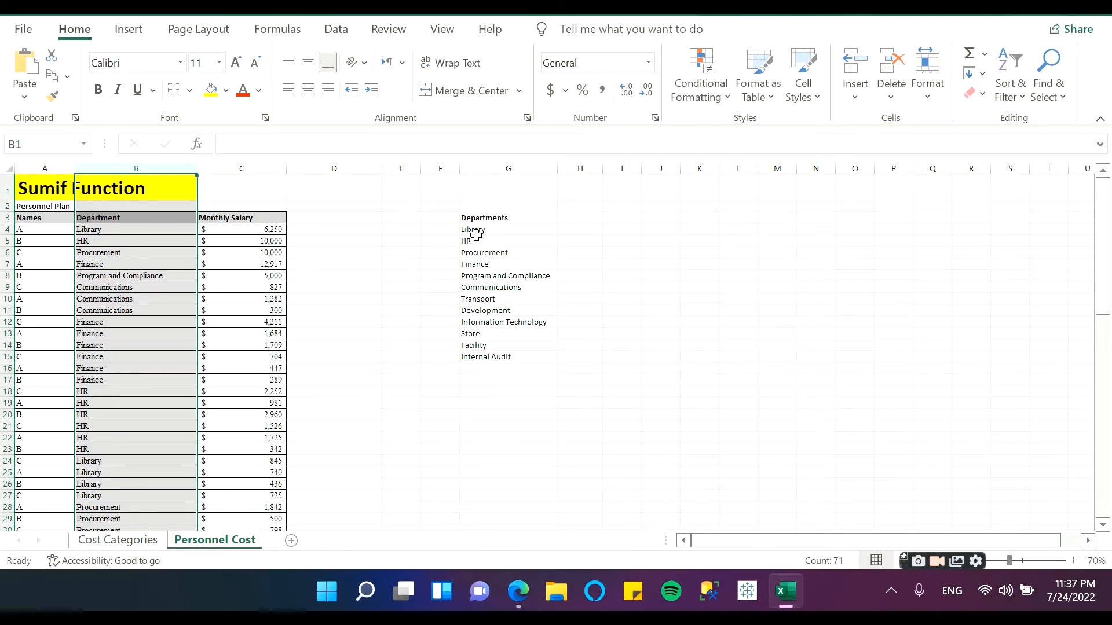
click(250, 167)
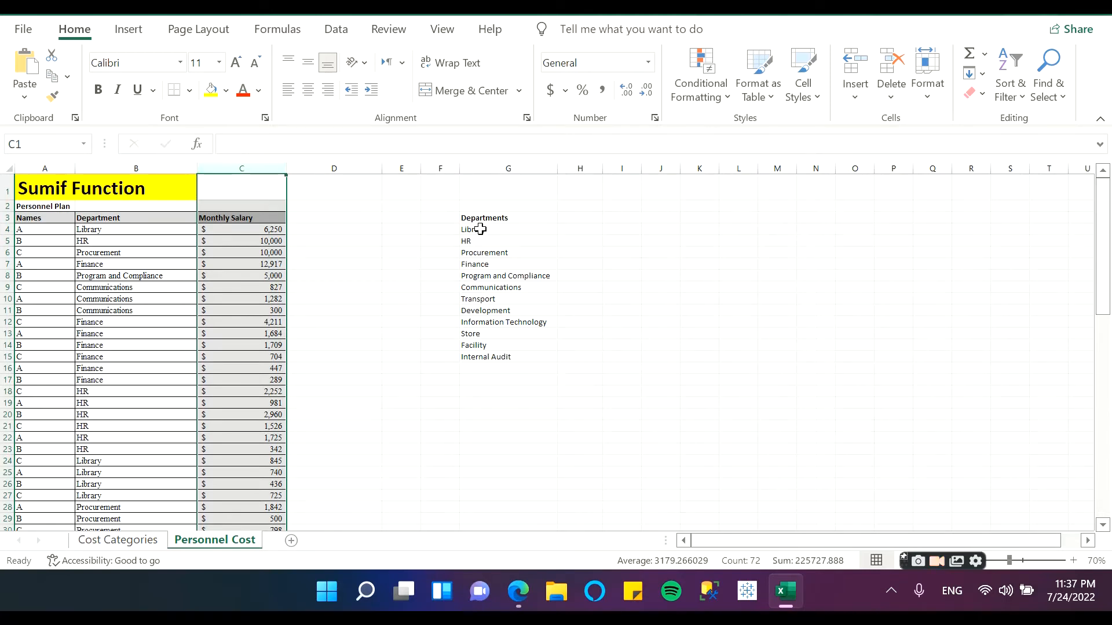
drag(474, 217, 497, 357)
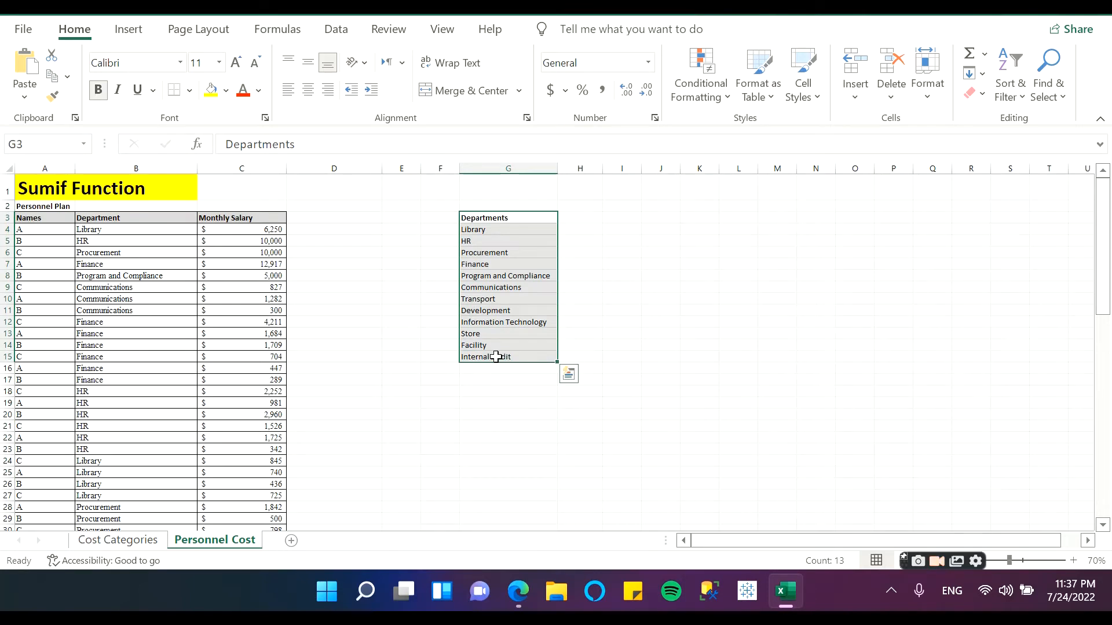
click(519, 168)
Step: Enter =SUMIF(B:B,G4,C:C) in H4 to total the Library department's monthly salaries
click(501, 230)
key(Right)
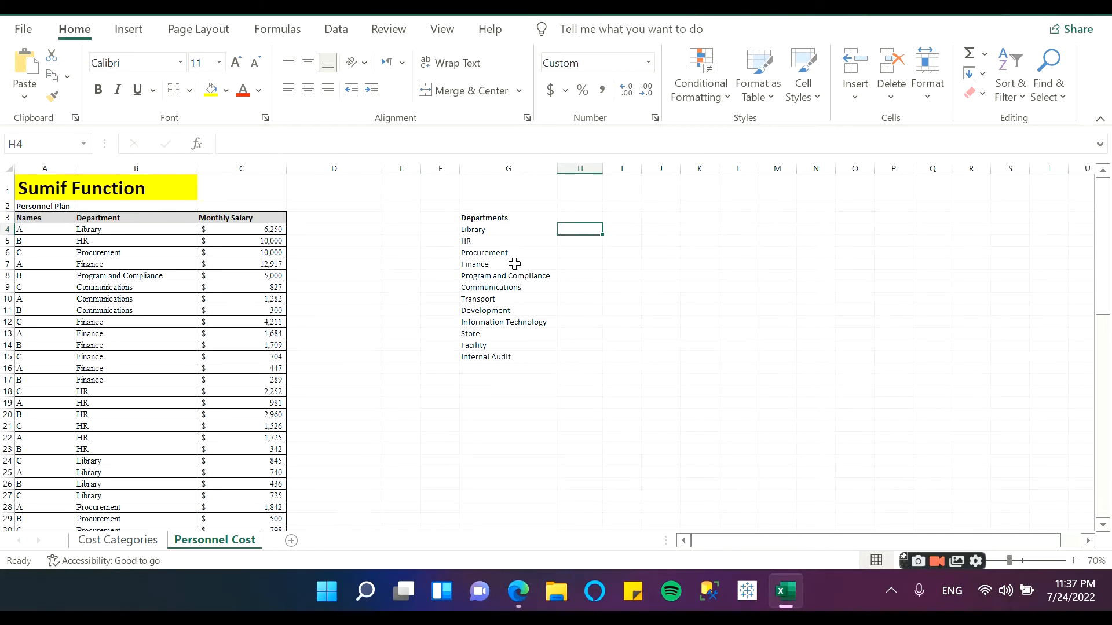
text(=sumif)
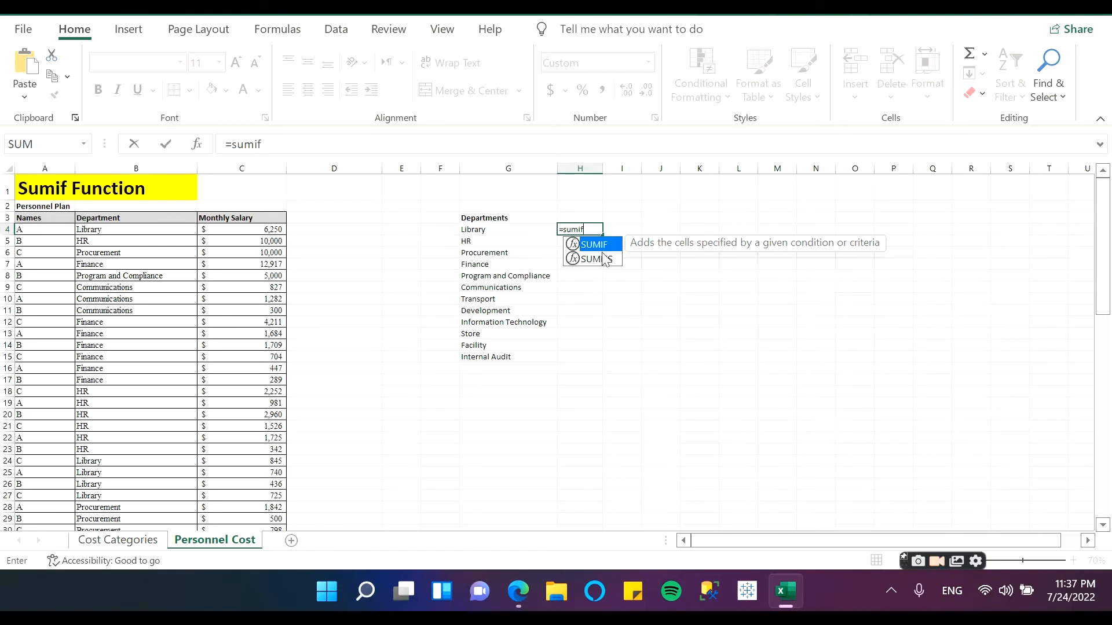
double_click(595, 248)
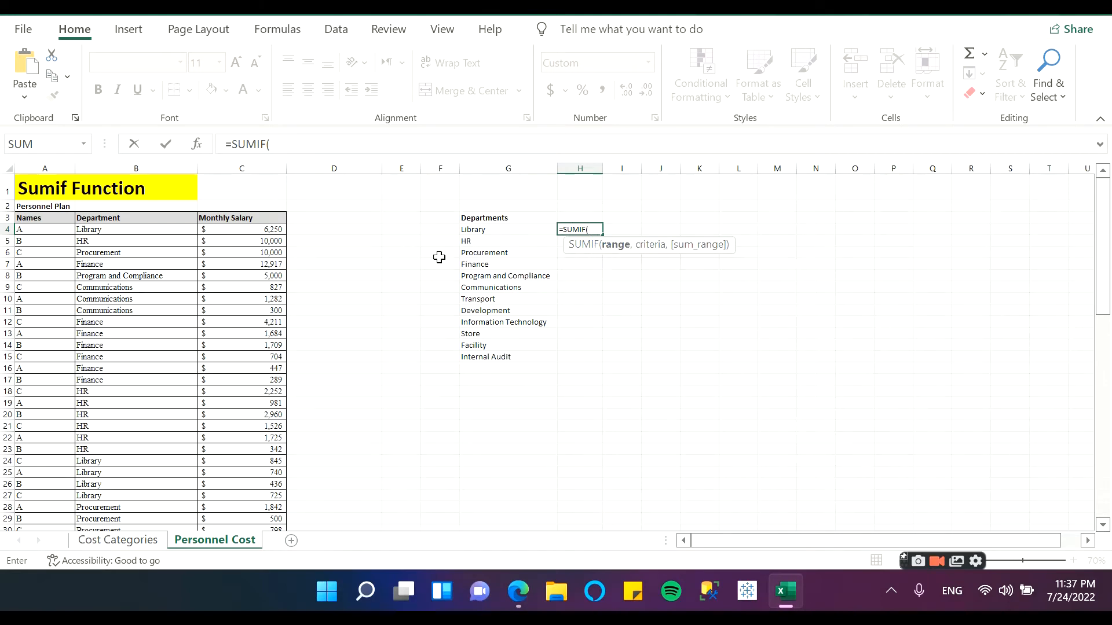
click(132, 166)
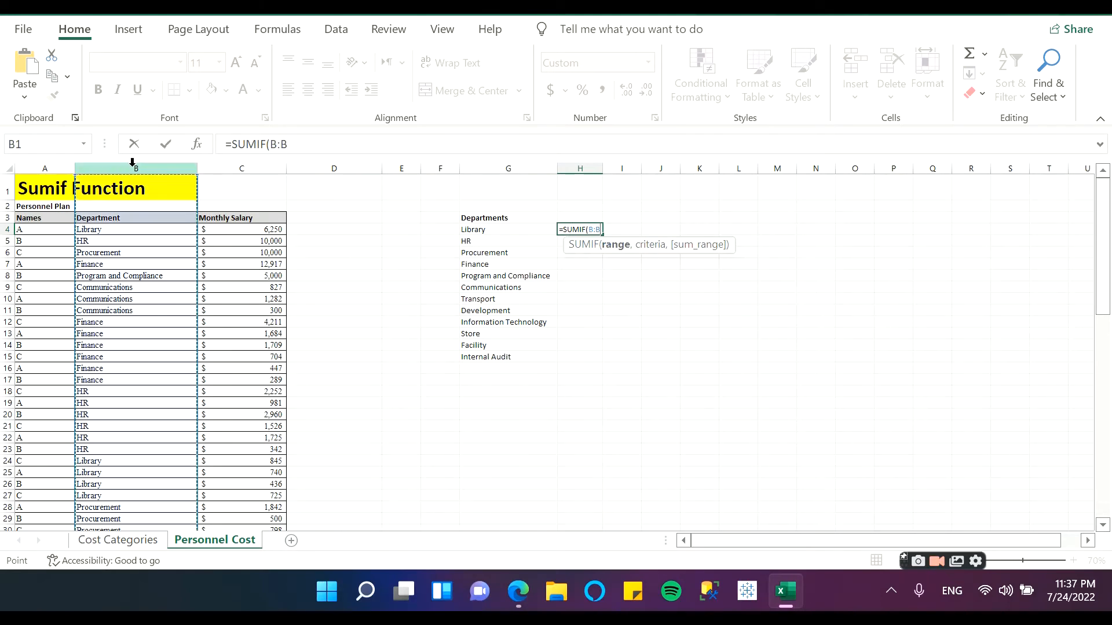
text(,)
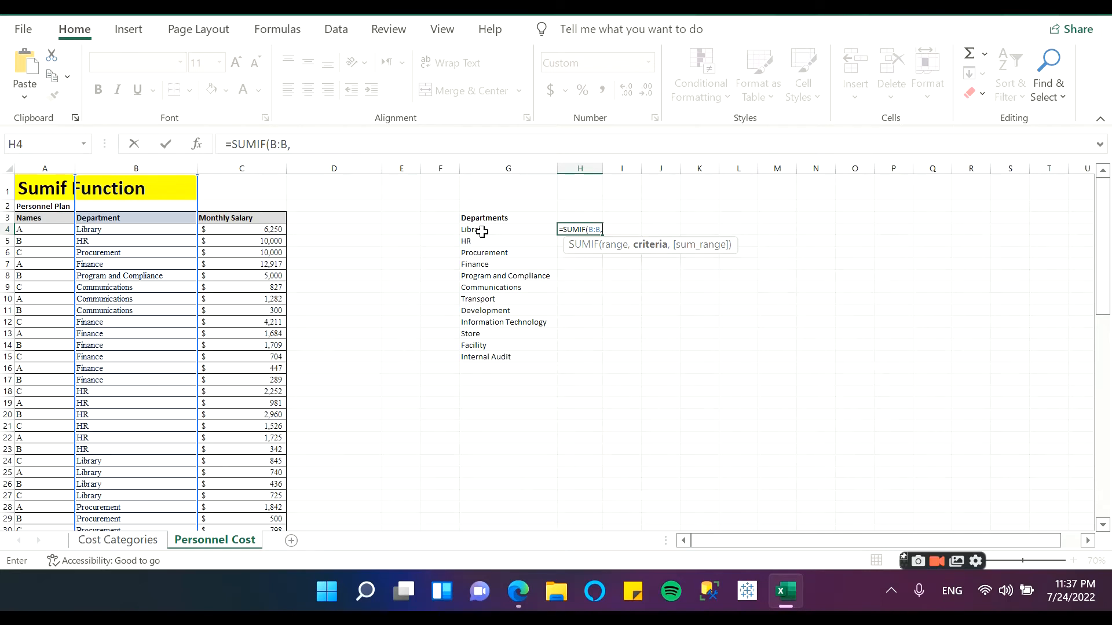
click(480, 231)
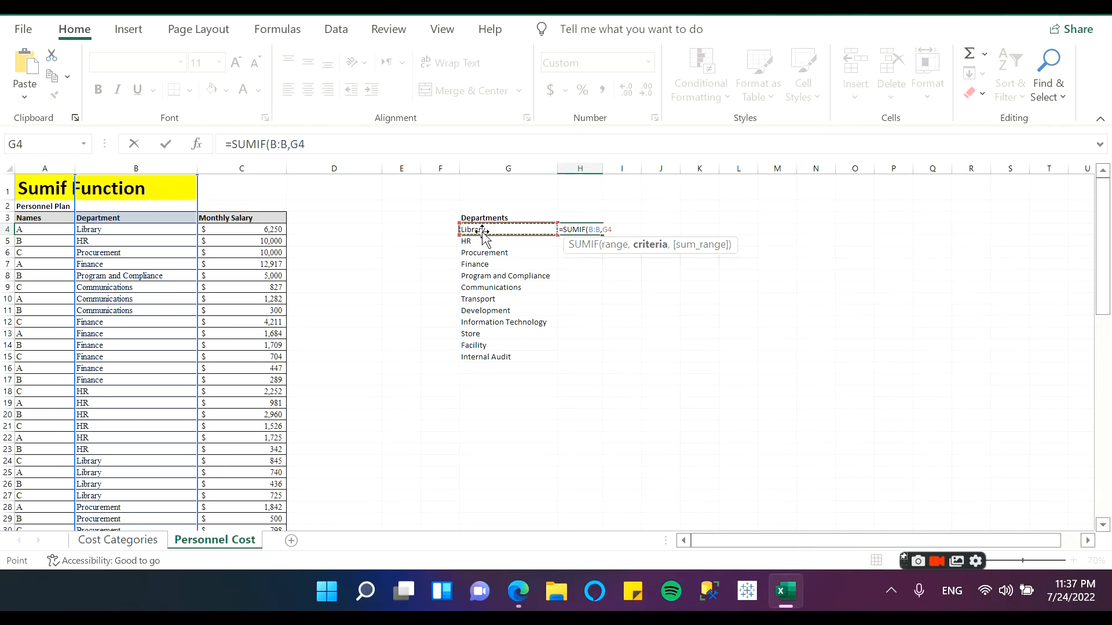
text(,)
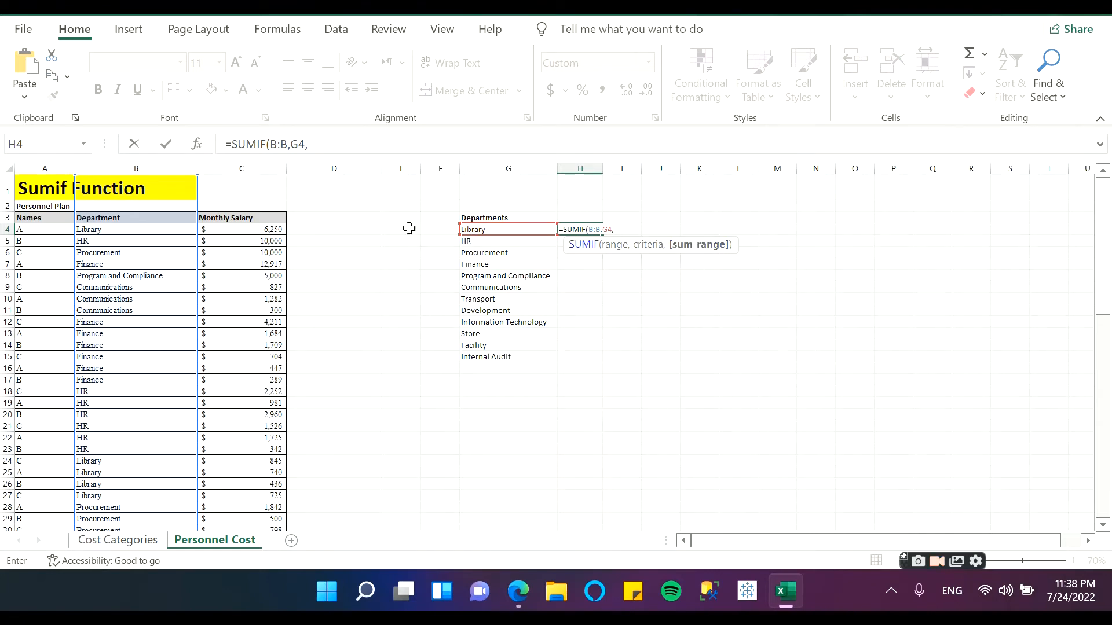
click(238, 164)
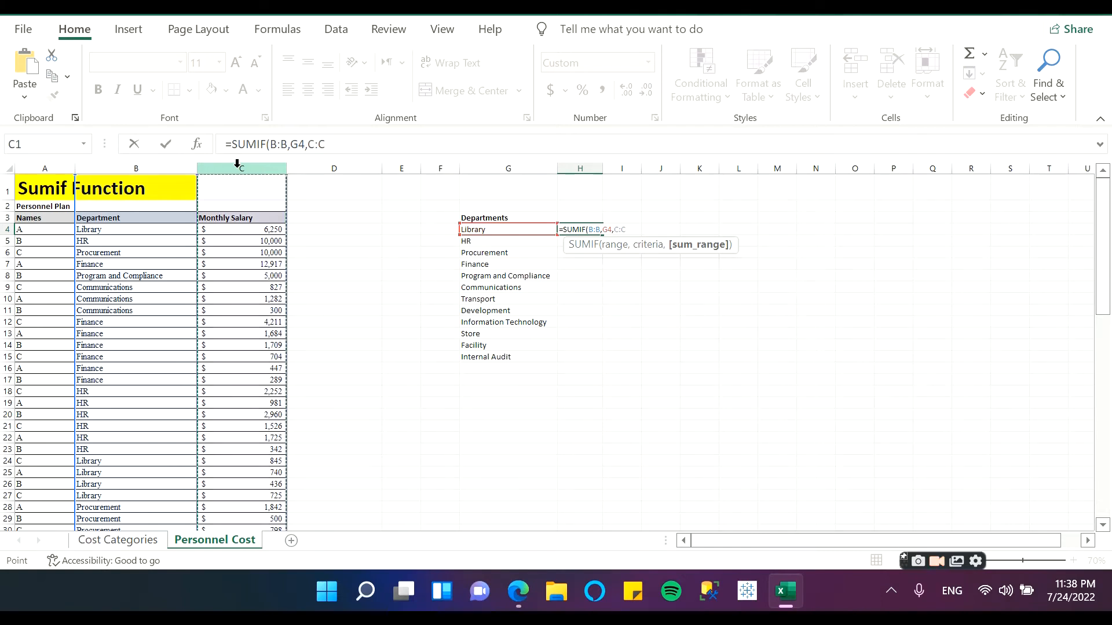
text())
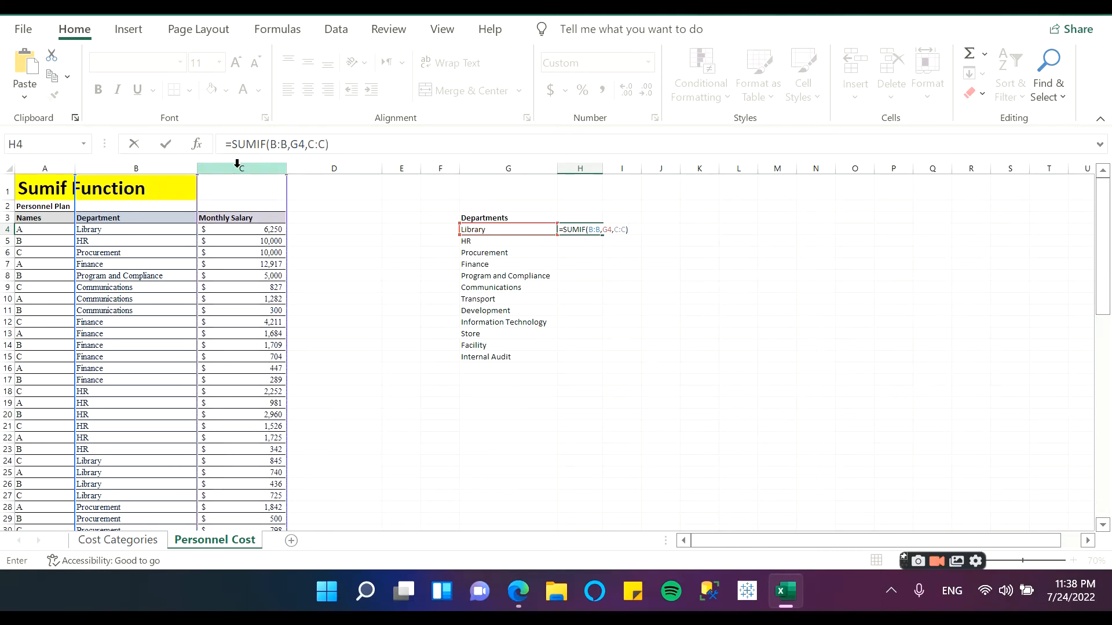
key(Return)
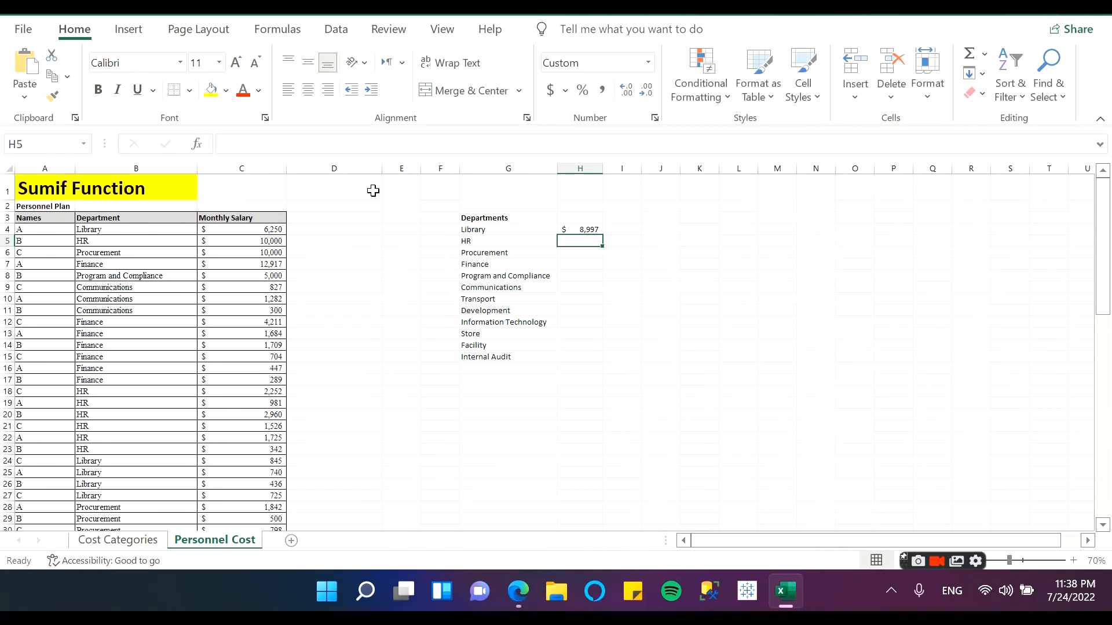
Step: Copy the Library SUMIF formula in H4 down to H5:H15 for the remaining departments, HR through Internal Audit
click(497, 229)
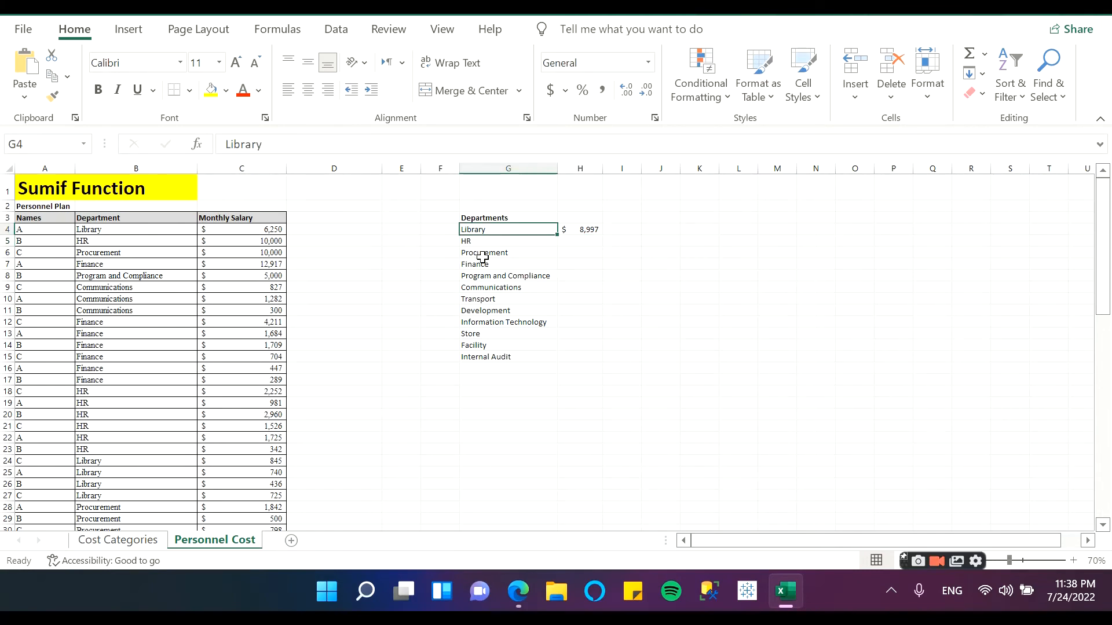
key(Right)
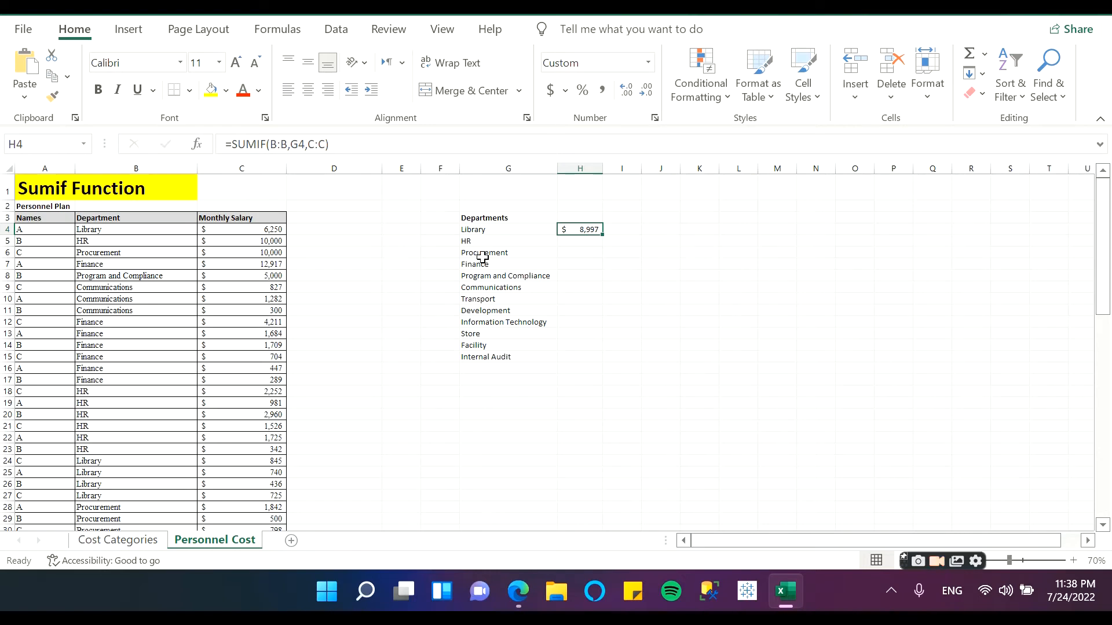
key(Left)
key(Right)
drag(512, 241, 497, 354)
click(584, 228)
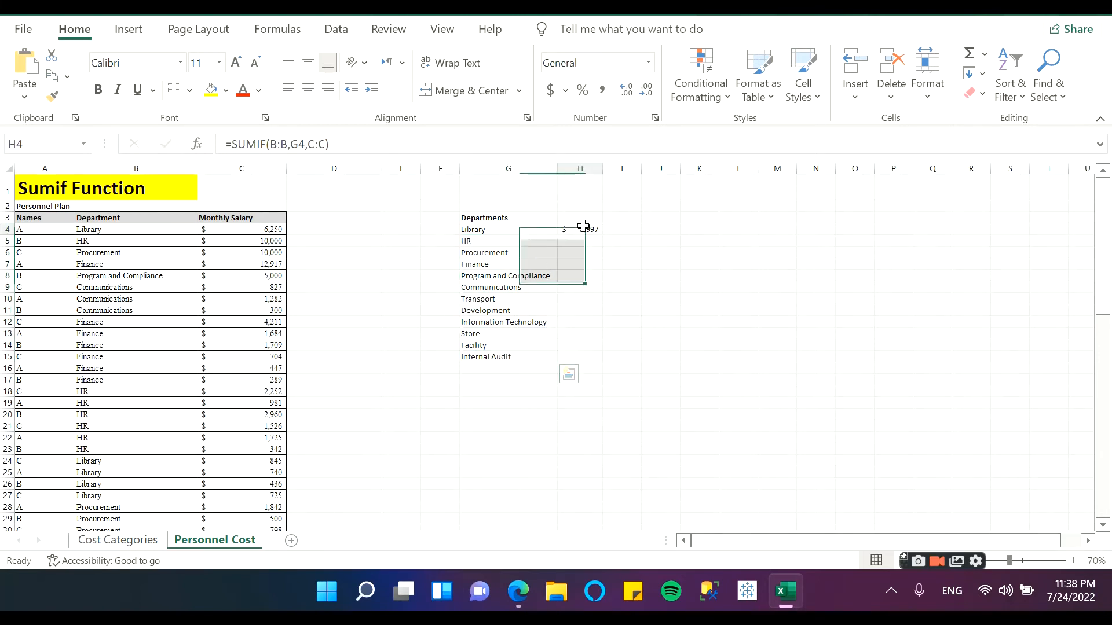
key(ctrl+c)
key(Down)
key(shift+Down)
key(shift+Down)
key(shift+Down)
key(shift+Down)
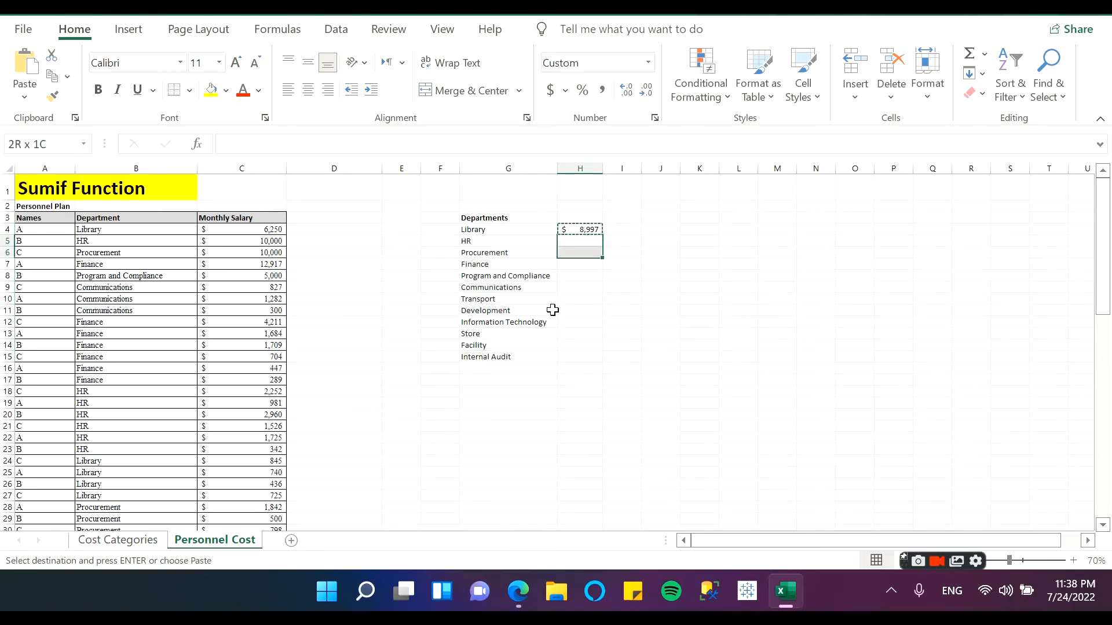
key(shift+Down)
key(shift+Down)
key(shift+Down)
key(shift+Down)
key(shift+Down)
key(shift+Down)
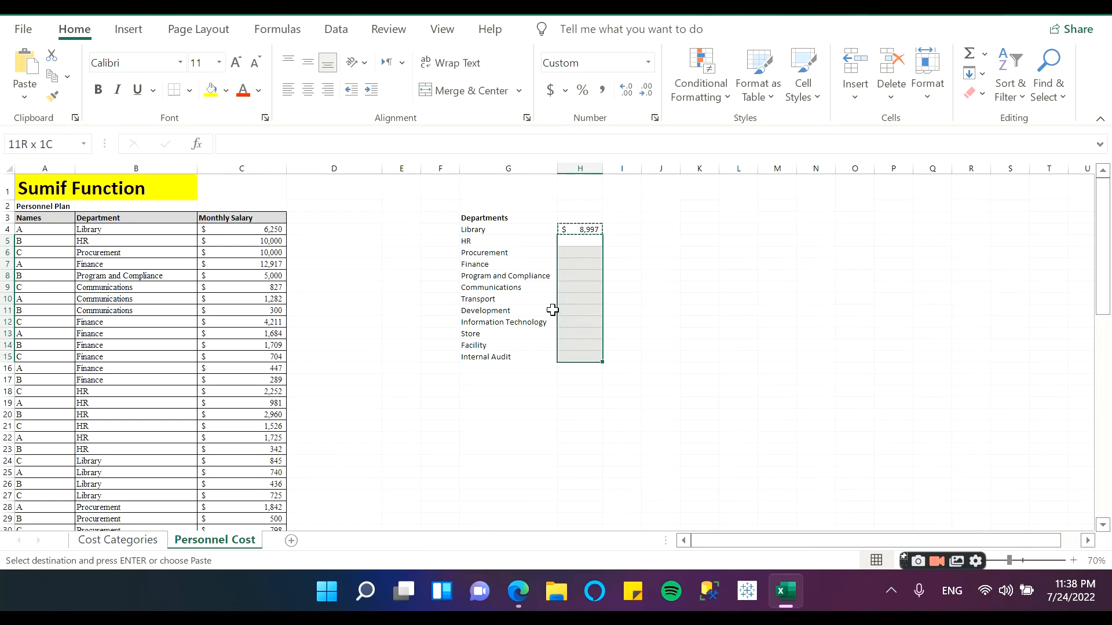
key(ctrl+v)
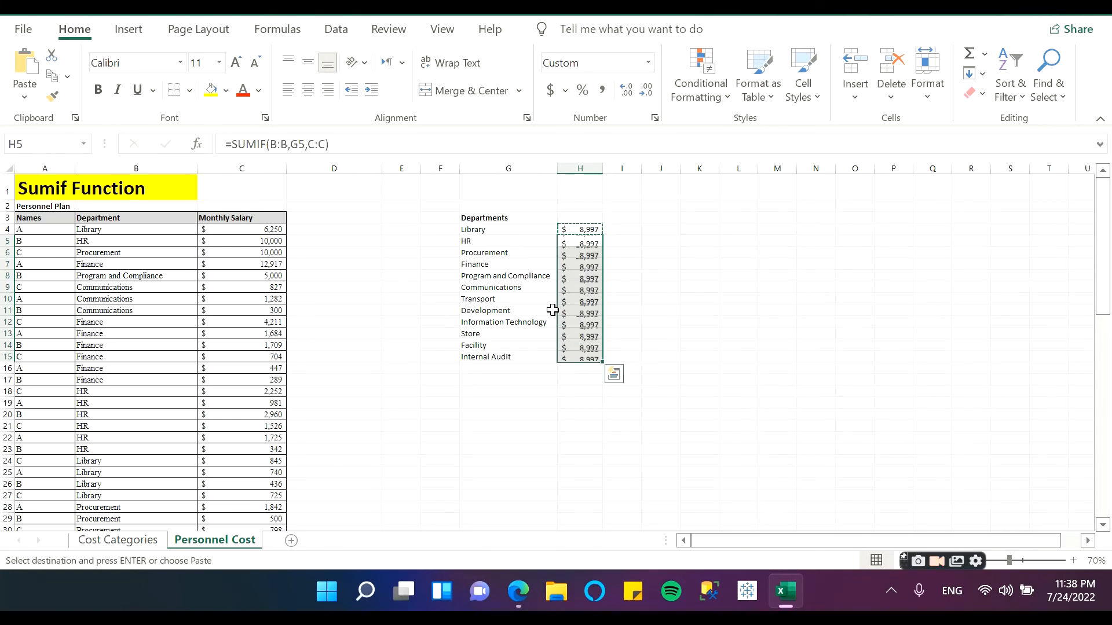
Step: Add a bold "Total" label in G16 beneath the Internal Audit department
key(Down)
key(Down)
key(Down)
key(Down)
key(Down)
key(Down)
key(Down)
key(Down)
key(Down)
key(Down)
key(Down)
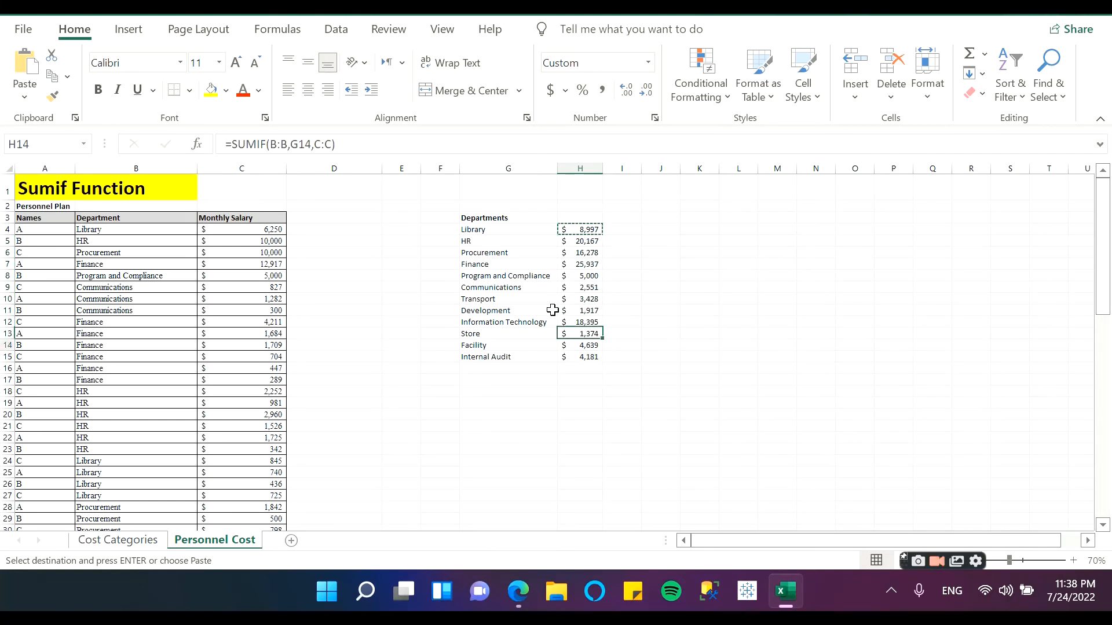
key(Left)
key(Left)
key(Right)
text(Total)
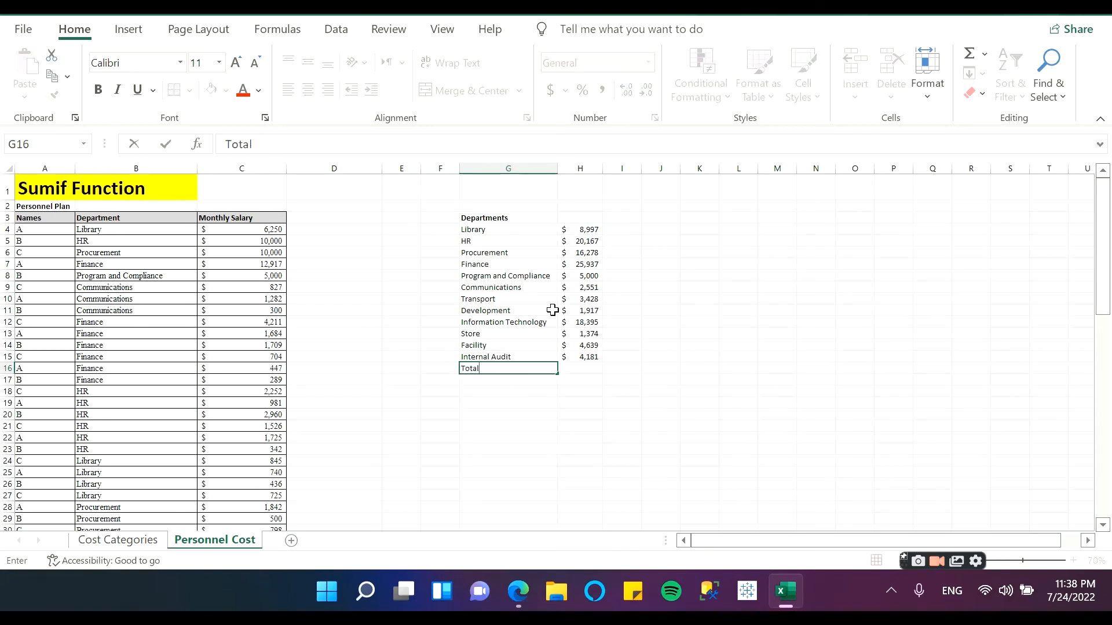
key(Return)
key(Up)
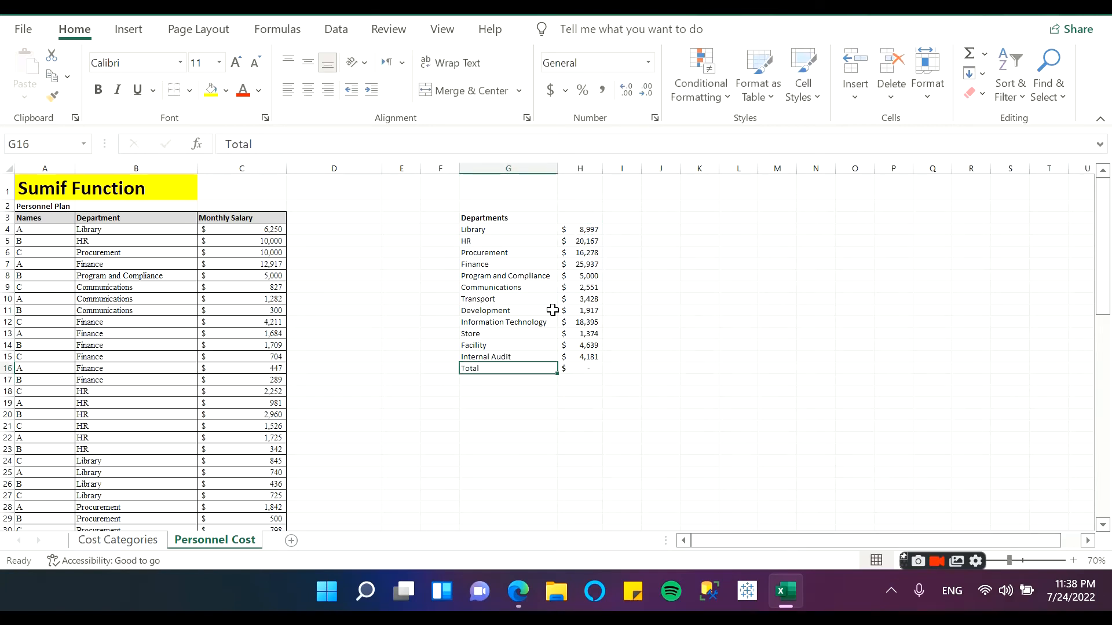
key(ctrl+b)
Step: Sum the department salary totals in H16 with =SUM(H4:H15)
key(Right)
key(alt+equal)
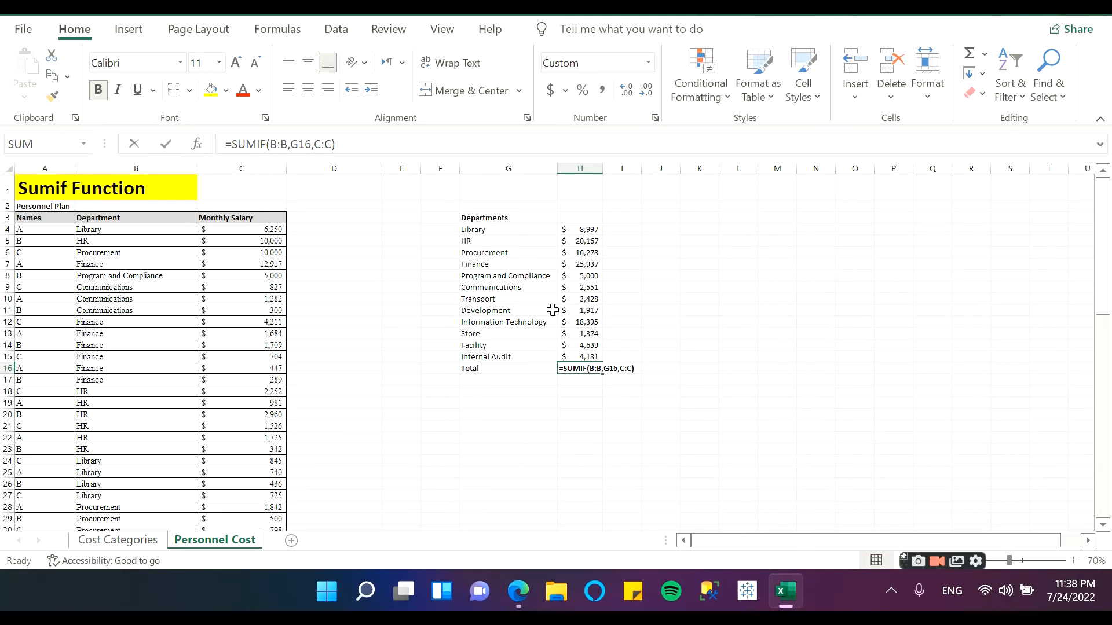
key(Return)
key(Up)
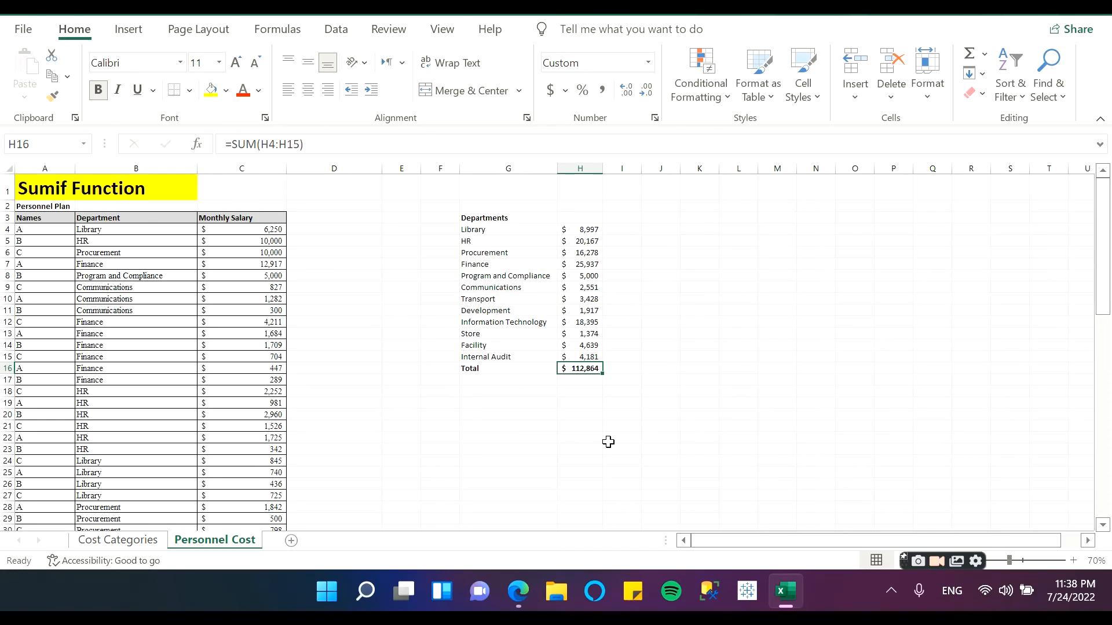
Step: Compare the department total in H16 with the personnel list's total in C74
scroll(607, 441, down, 1)
scroll(566, 416, up, 1)
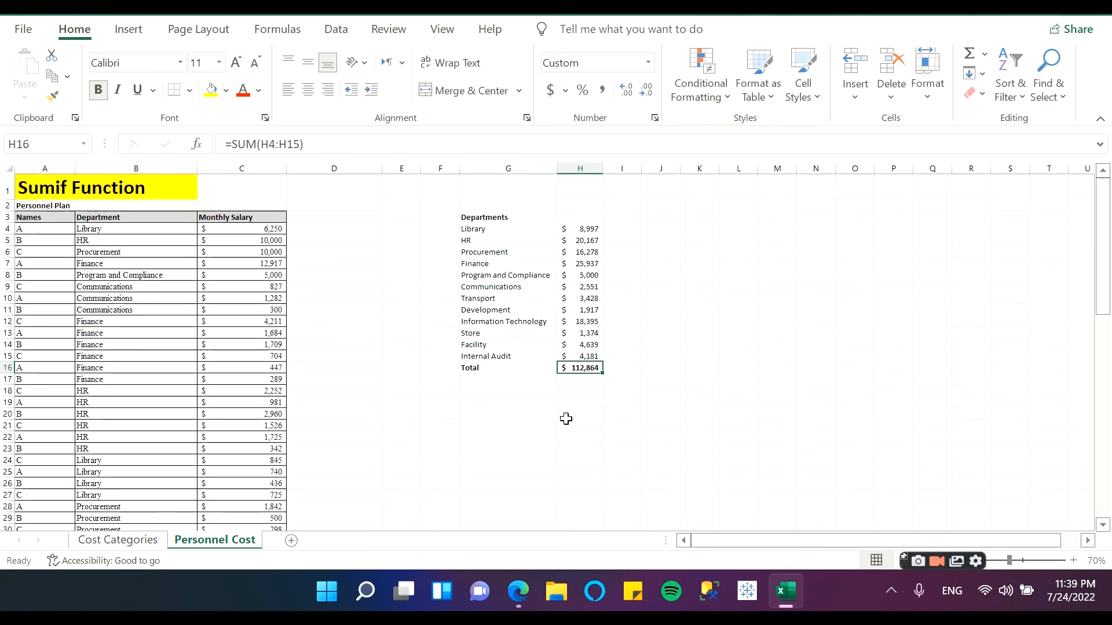
scroll(566, 419, down, 6)
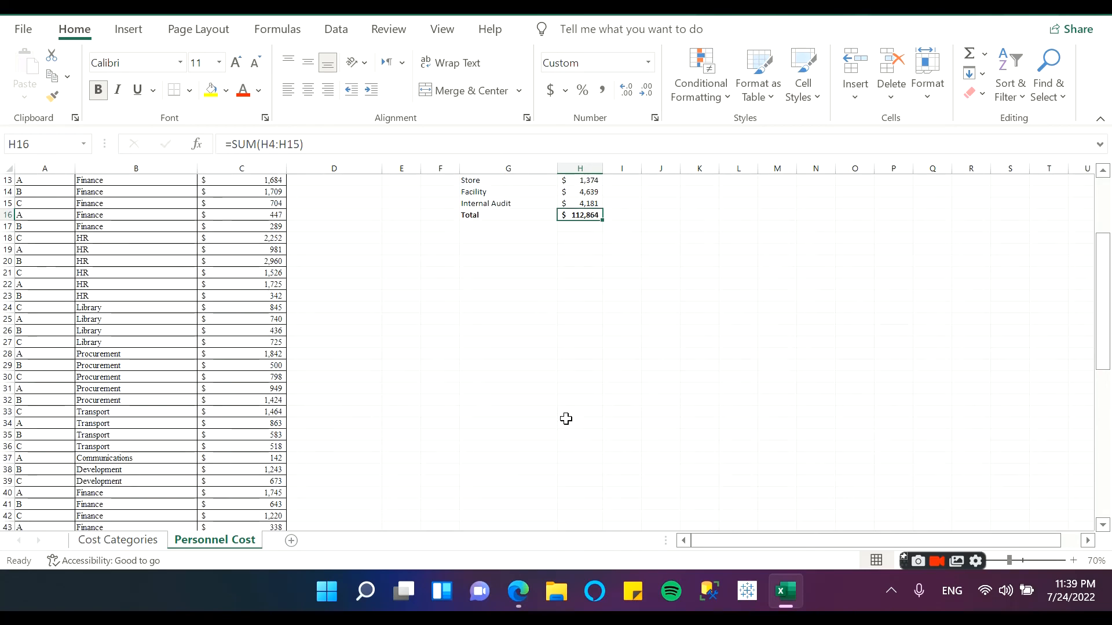
scroll(566, 419, down, 5)
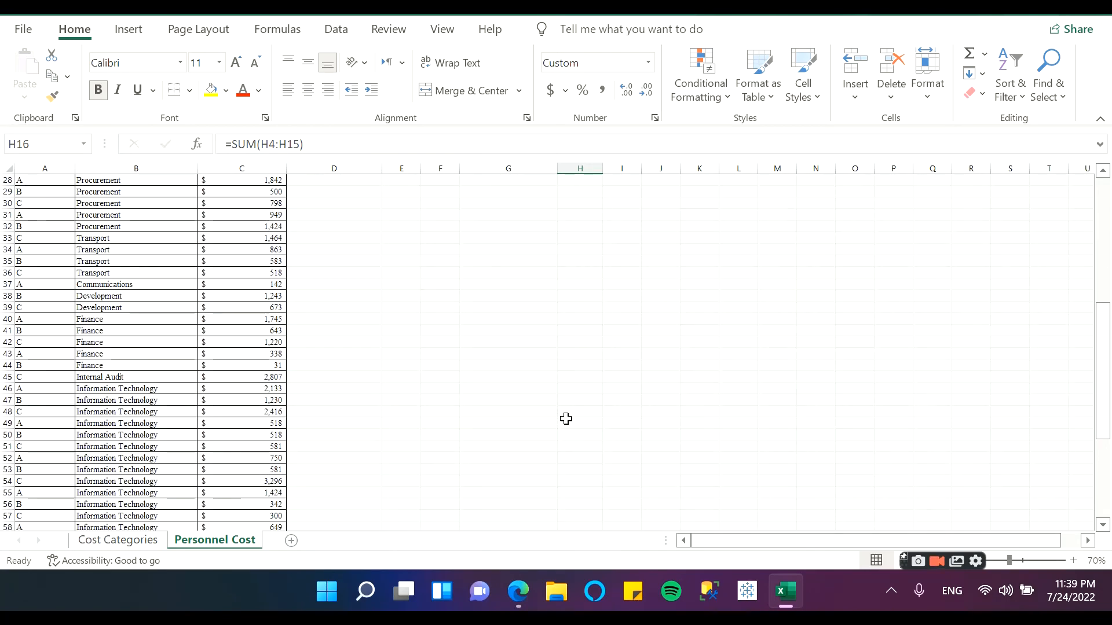
scroll(462, 448, down, 5)
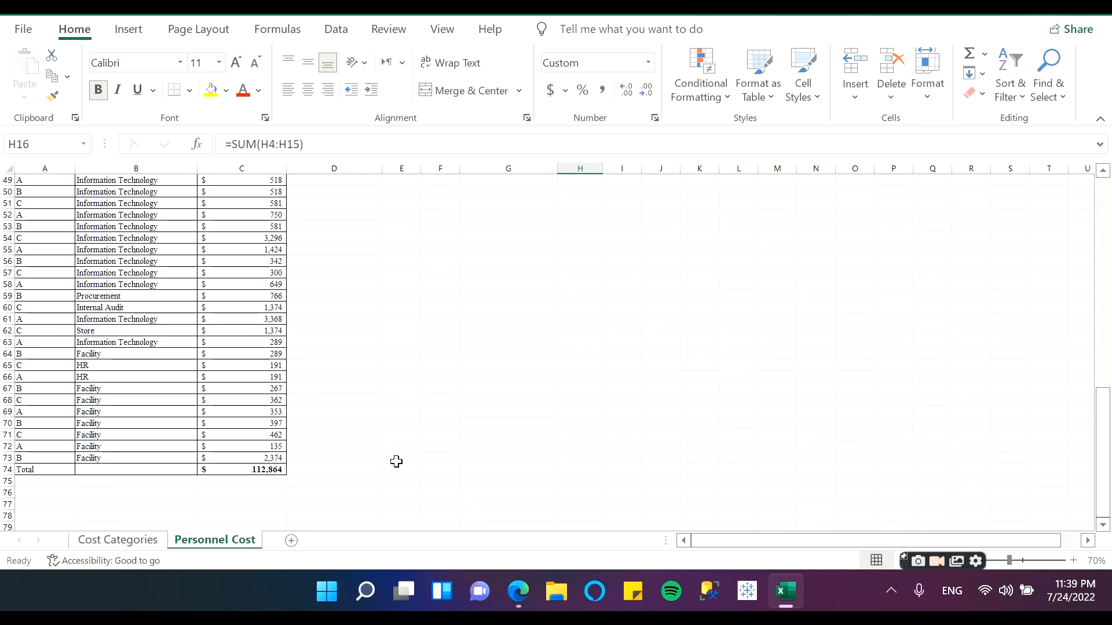
scroll(396, 462, up, 15)
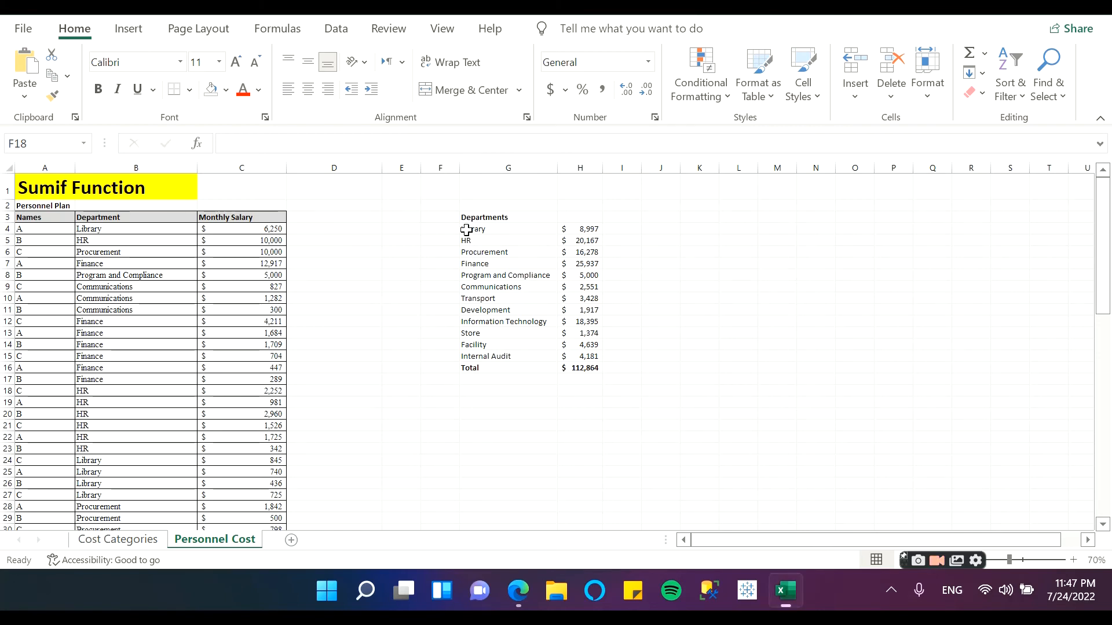
Step: Review the Library criterion in G4, its match in department column B, and the SUMIF formula in H4
click(466, 230)
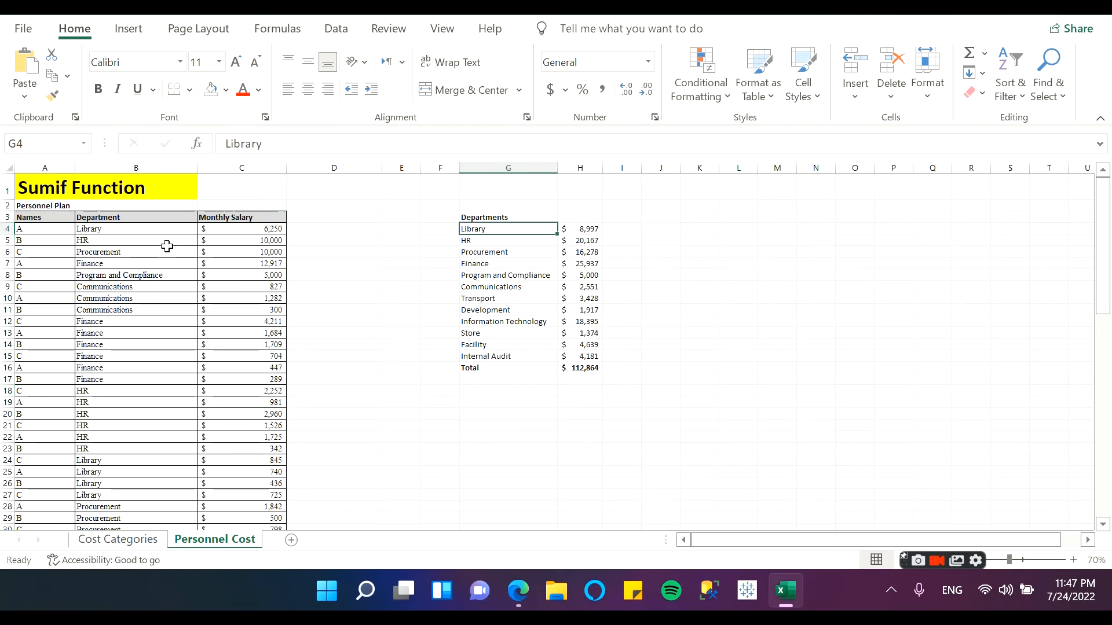
click(95, 231)
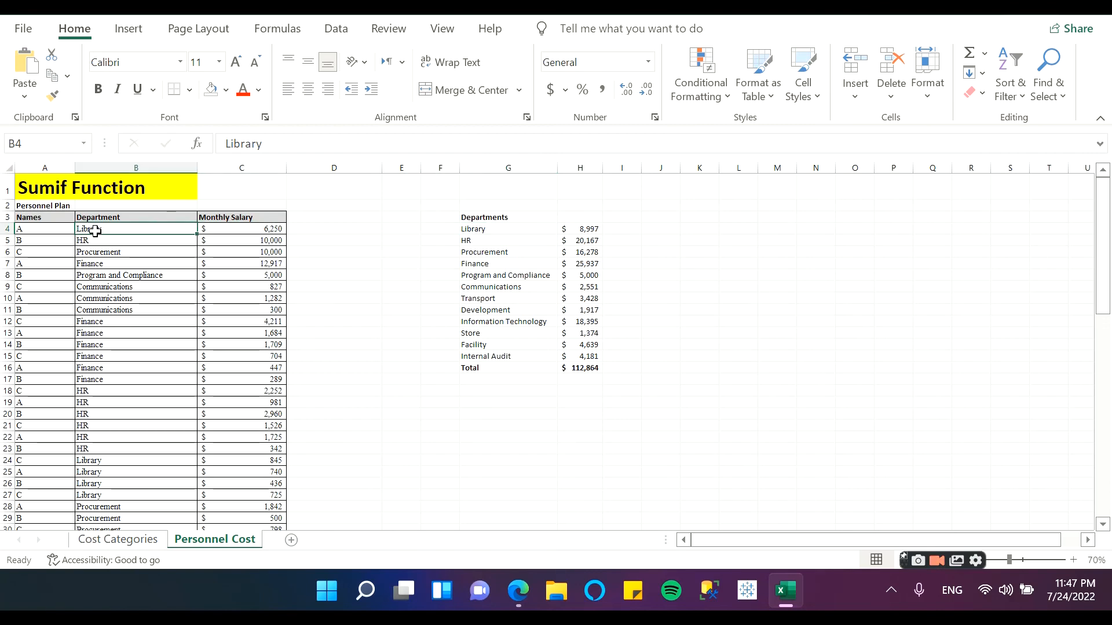
click(123, 166)
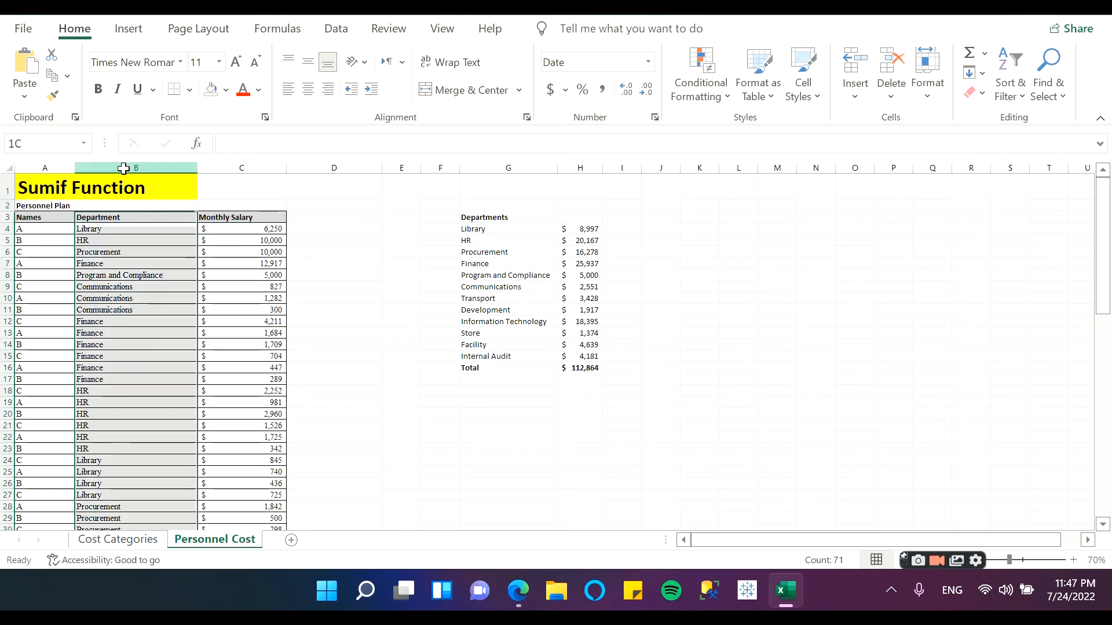
click(125, 237)
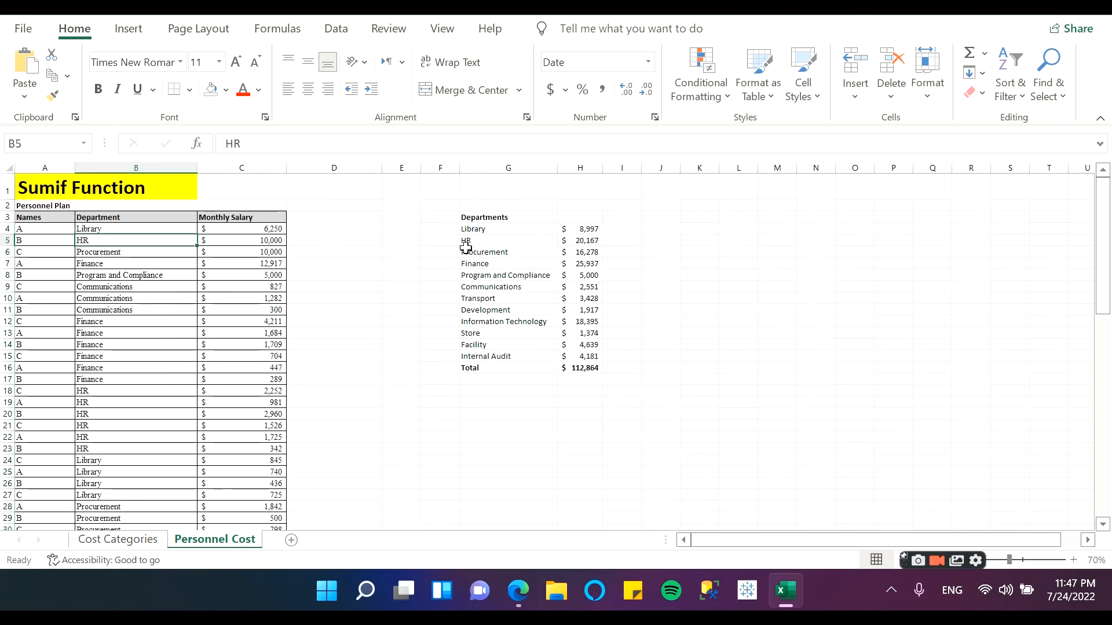
click(580, 229)
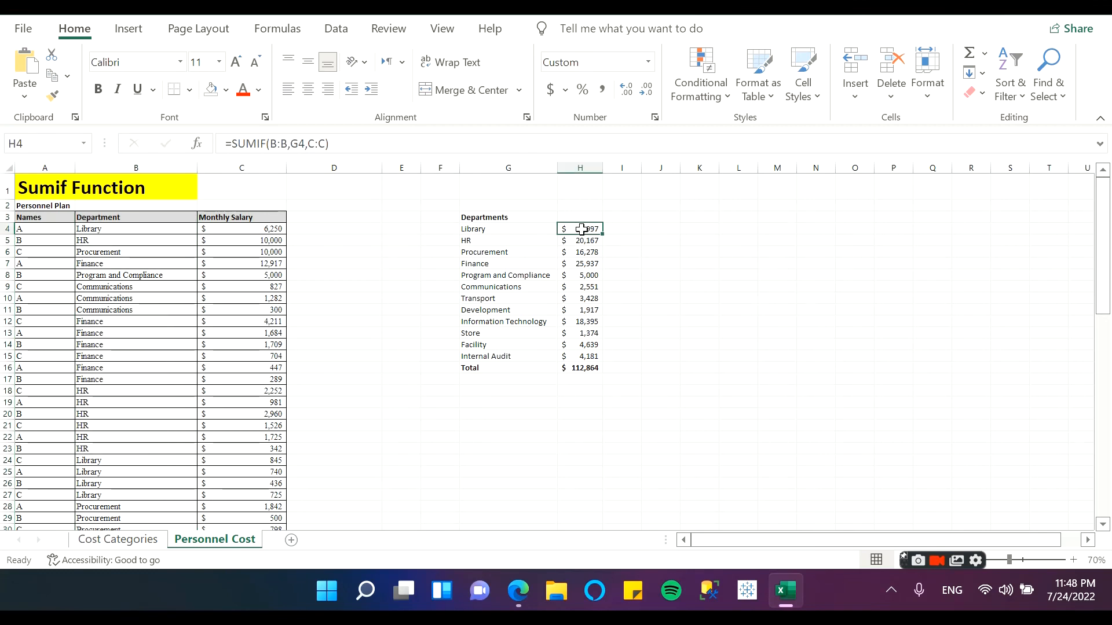